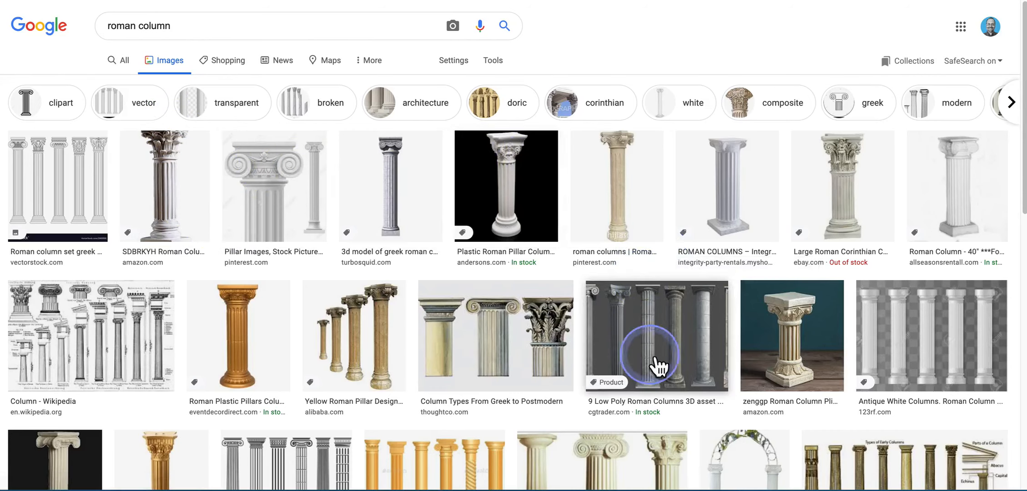
Examine the reference image of Roman columns from the CGTrader result in the image search
{"action": "left_click", "coordinate": [678, 357]}
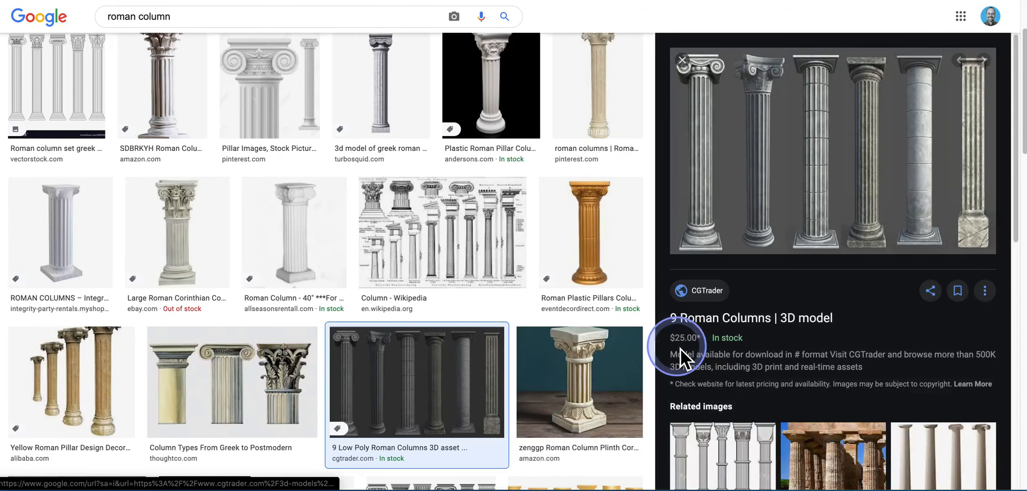
{"action": "left_click", "coordinate": [726, 245]}
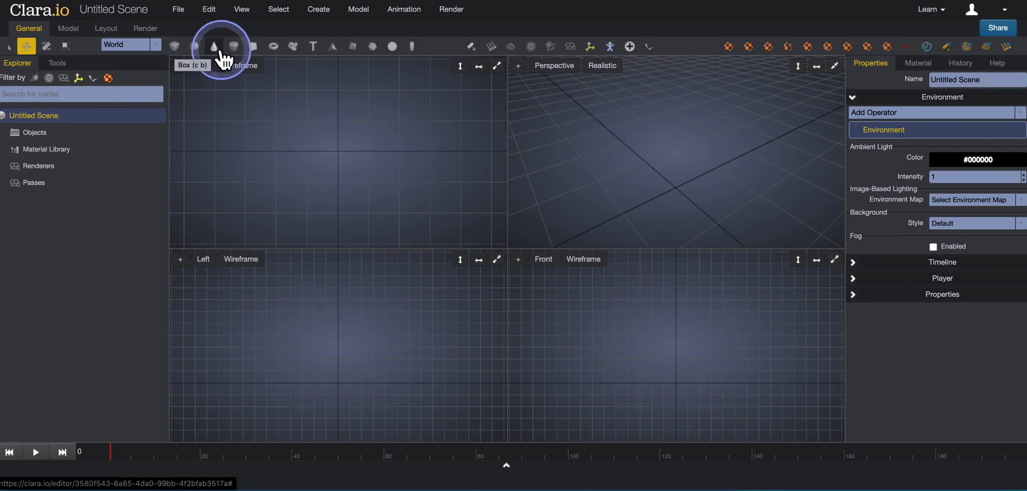
Add a box primitive to the empty Clara.io scene and maximize the Perspective view
{"action": "left_click", "coordinate": [174, 46]}
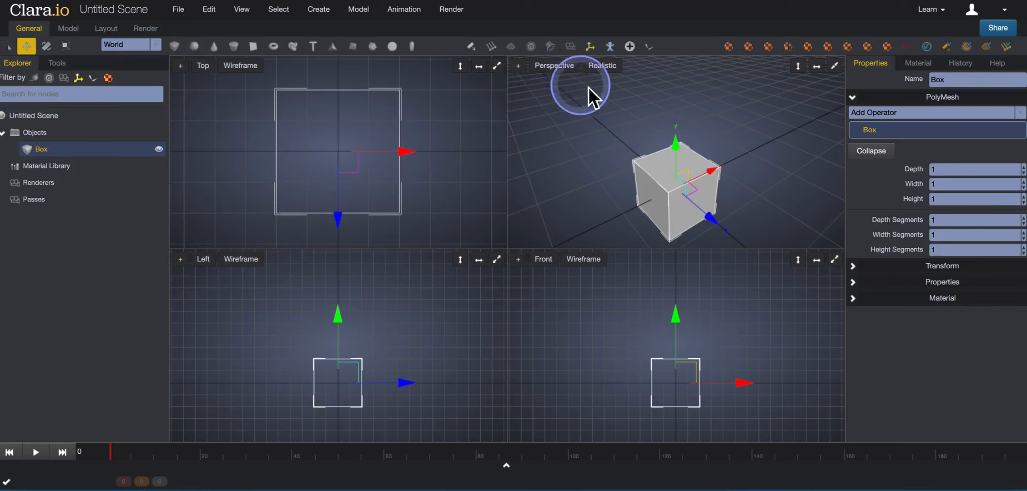
{"action": "left_click", "coordinate": [601, 68]}
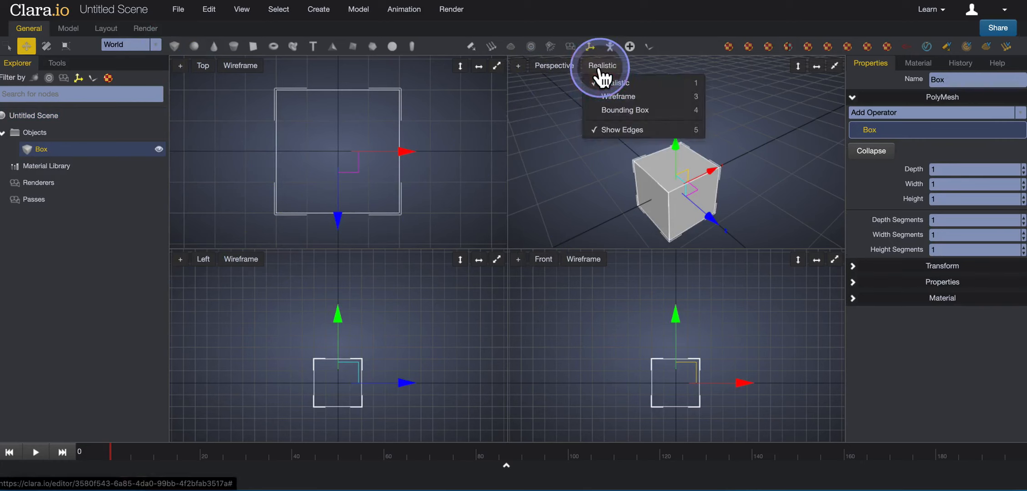
{"action": "left_click", "coordinate": [591, 164]}
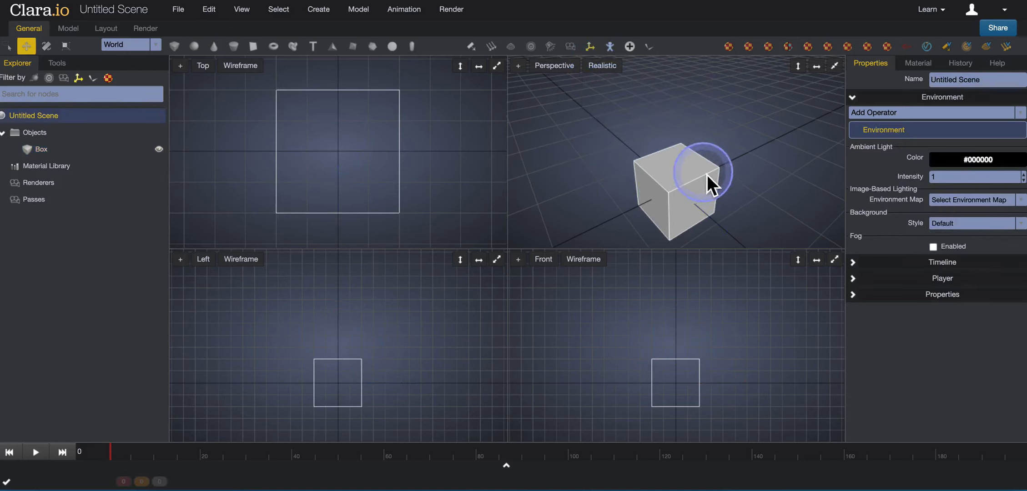
{"action": "left_click_drag", "start_coordinate": [673, 223], "coordinate": [627, 188]}
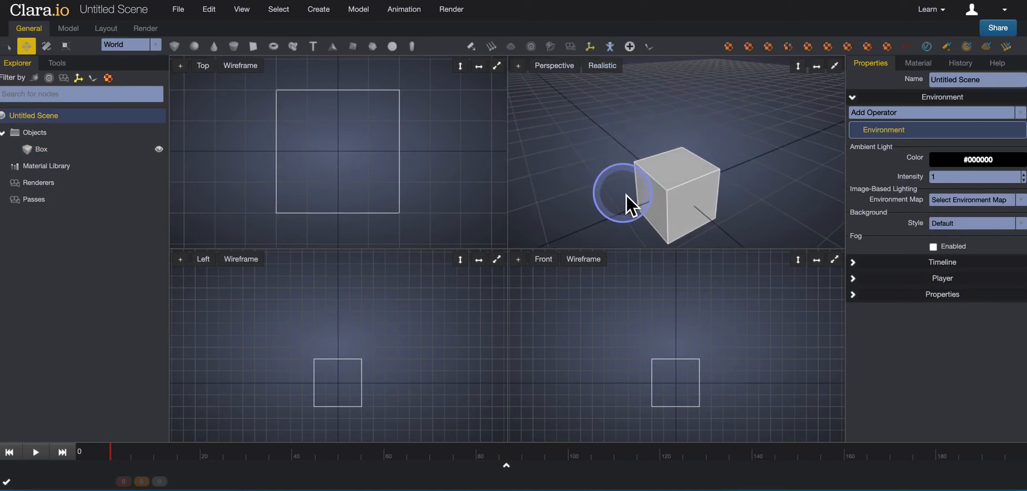
{"action": "left_click", "coordinate": [835, 66]}
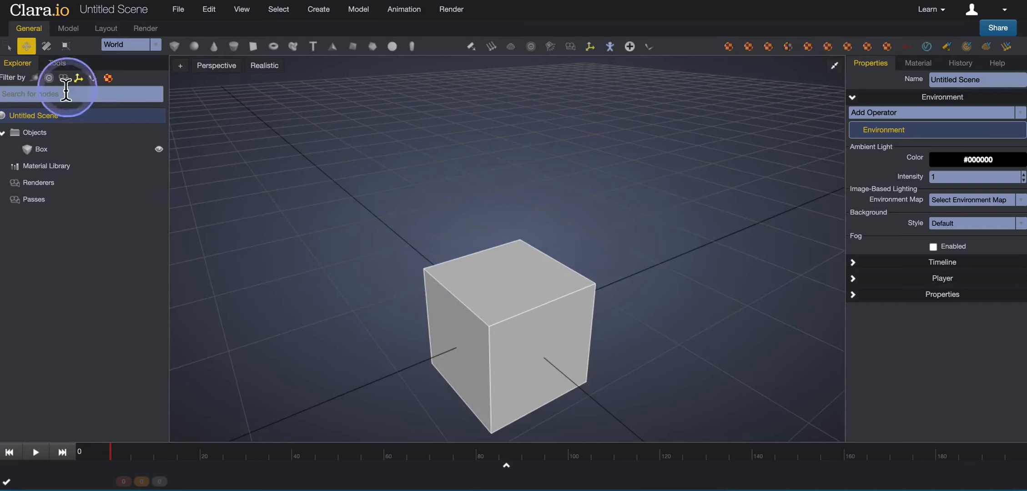
Select the box and switch its mesh editing to face selection mode
{"action": "left_click", "coordinate": [57, 63]}
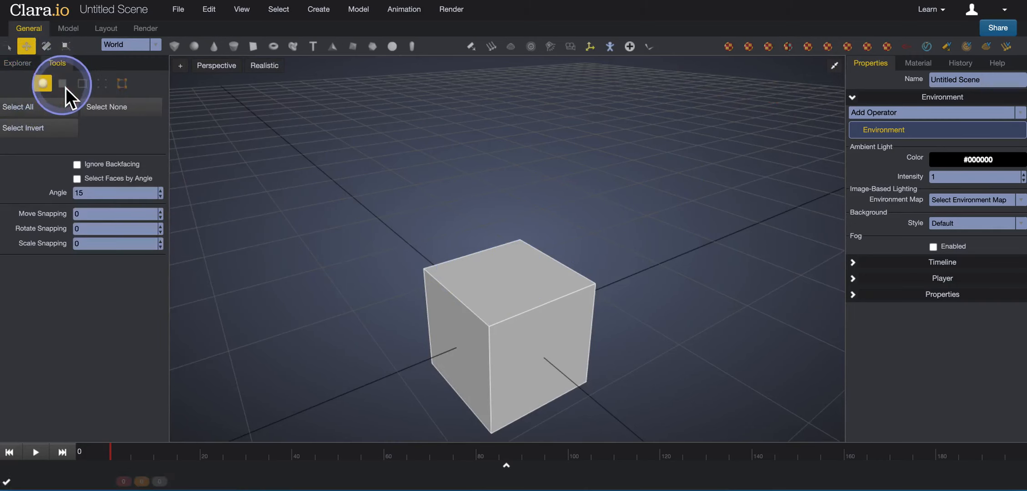
{"action": "left_click", "coordinate": [46, 84]}
{"action": "left_click", "coordinate": [543, 296]}
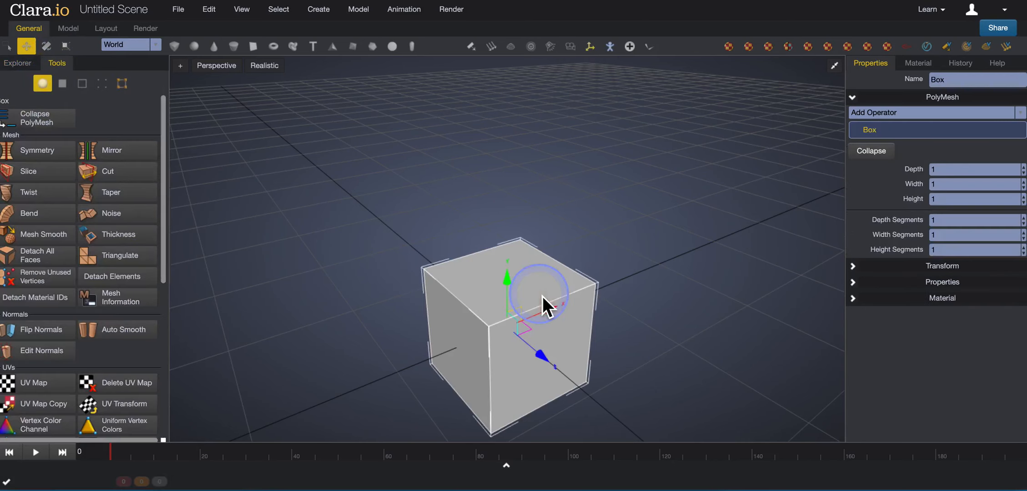
{"action": "left_click", "coordinate": [62, 84]}
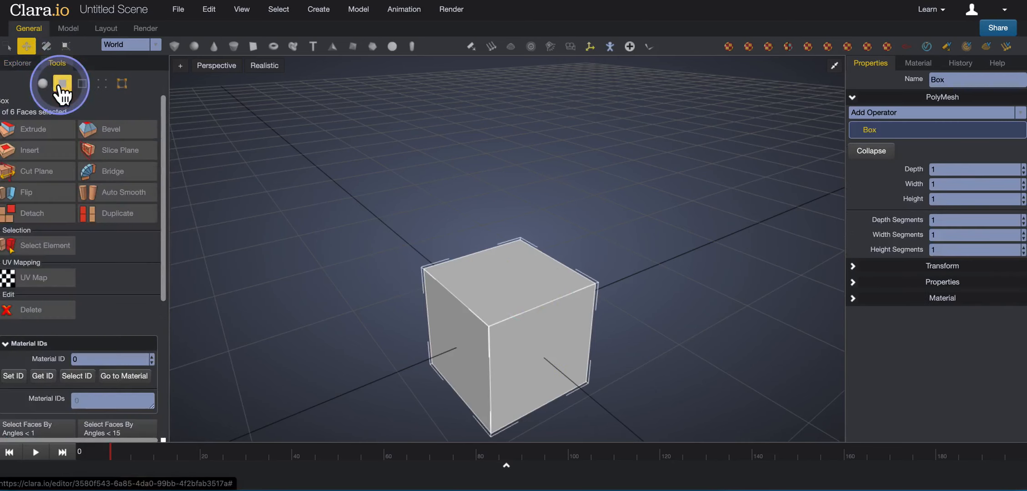
Select the box's top face and move it down about 0.73 along Y to form a flat slab
{"action": "left_click", "coordinate": [250, 196]}
{"action": "left_click", "coordinate": [473, 262]}
{"action": "left_click", "coordinate": [444, 334]}
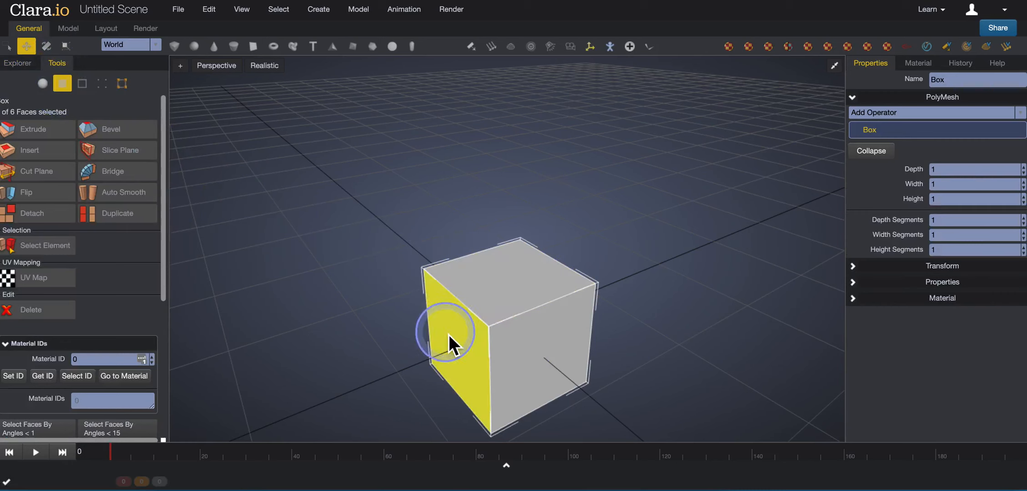
{"action": "left_click", "coordinate": [519, 345]}
{"action": "left_click", "coordinate": [500, 288]}
{"action": "left_click", "coordinate": [467, 353]}
{"action": "left_click", "coordinate": [469, 290]}
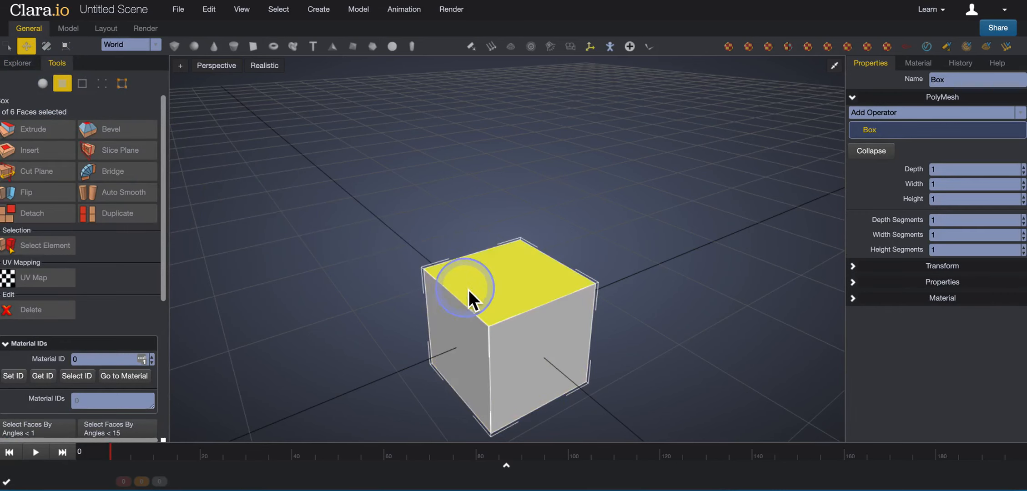
{"action": "left_click", "coordinate": [518, 276]}
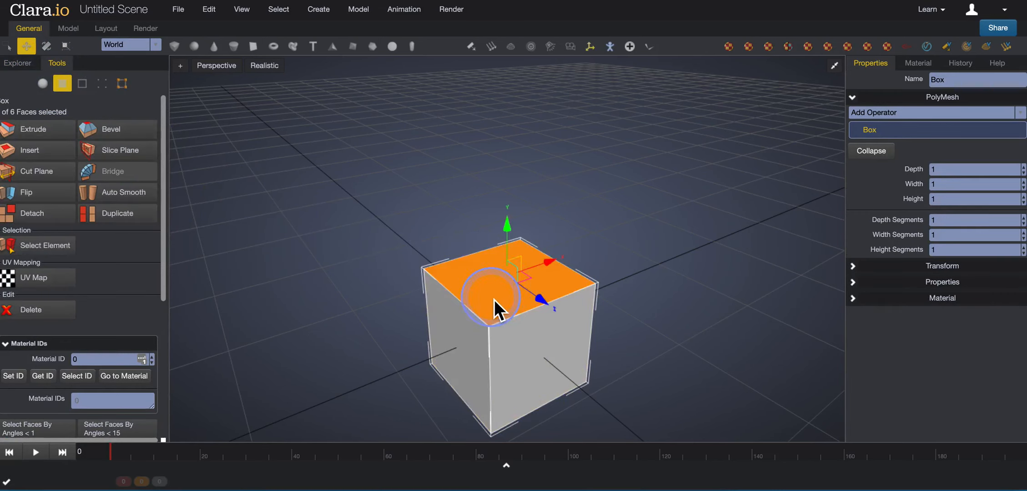
{"action": "left_click_drag", "start_coordinate": [511, 233], "coordinate": [501, 304]}
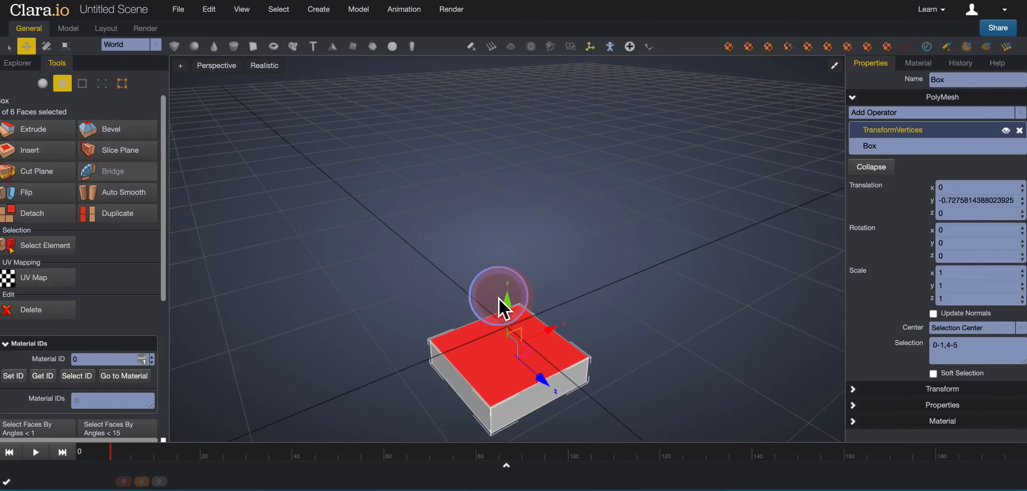
Try scaling the slab's top face freehand to about 0.8 uniformly, and undo that scaling
{"action": "left_click", "coordinate": [65, 46]}
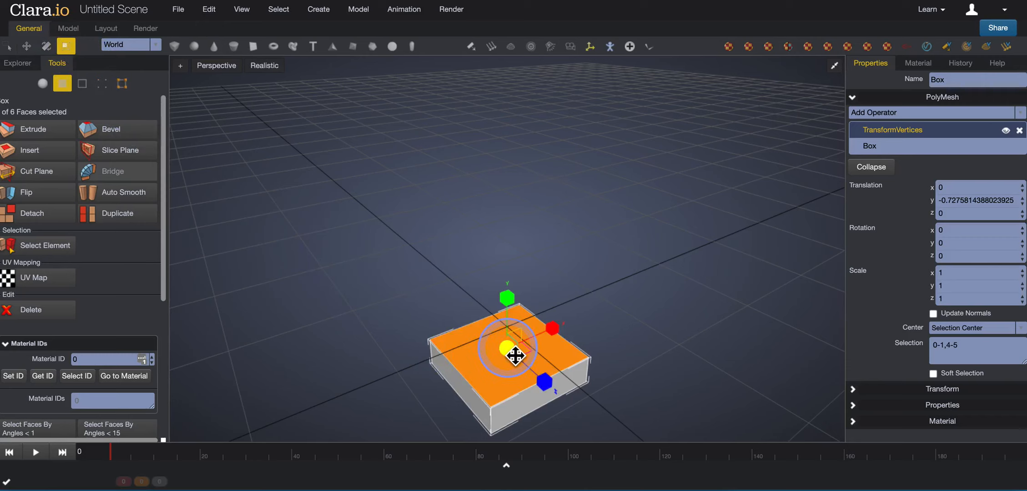
{"action": "left_click", "coordinate": [507, 348]}
{"action": "left_click_drag", "start_coordinate": [515, 355], "coordinate": [485, 353]}
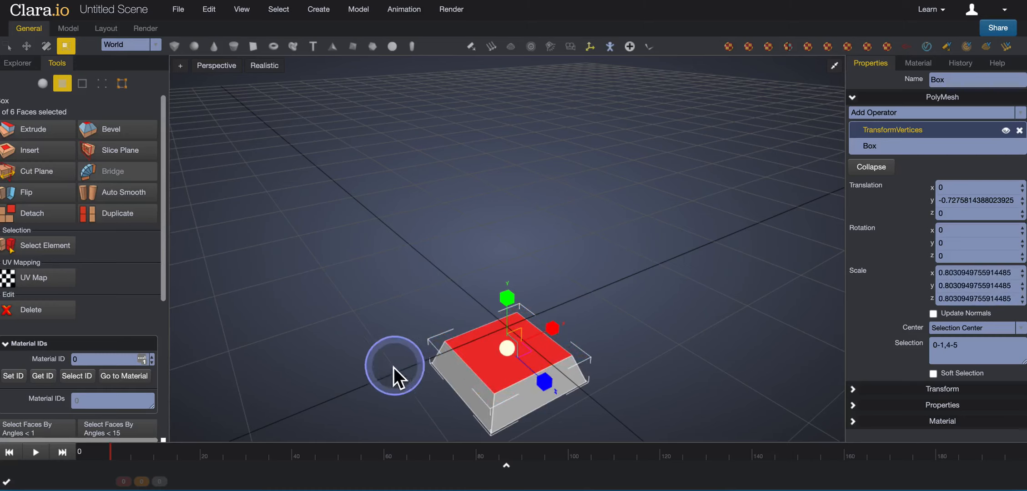
{"action": "right_click_drag", "start_coordinate": [374, 308], "coordinate": [313, 240]}
{"action": "key", "text": "f"}
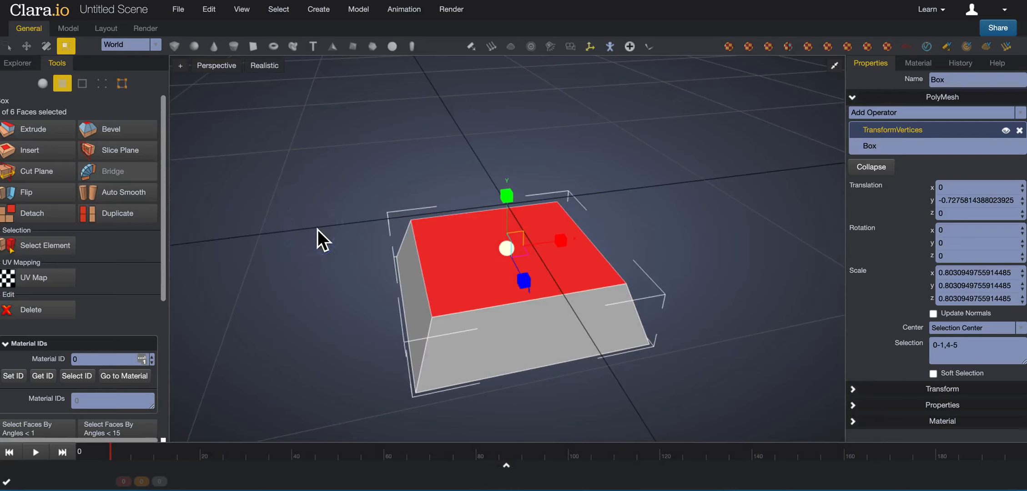
{"action": "left_click_drag", "start_coordinate": [510, 250], "coordinate": [523, 251]}
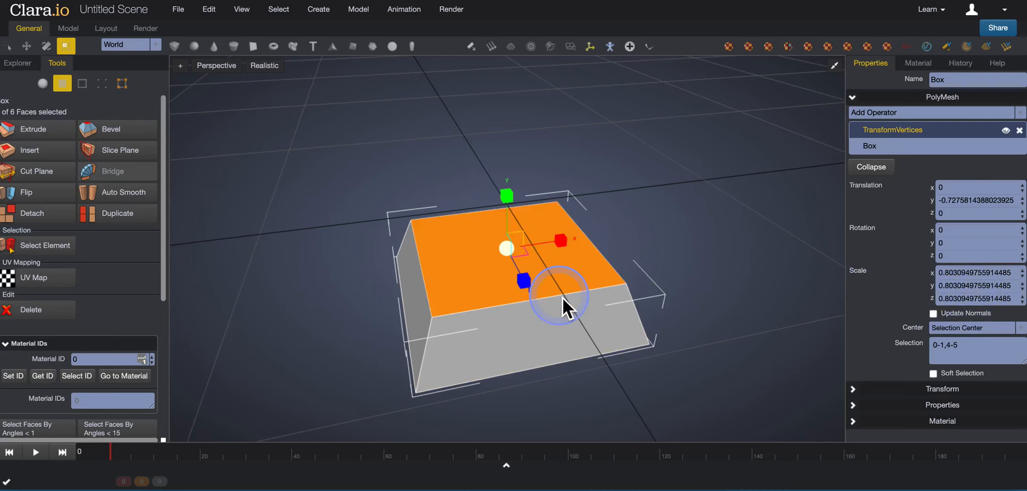
{"action": "key", "text": "super+z"}
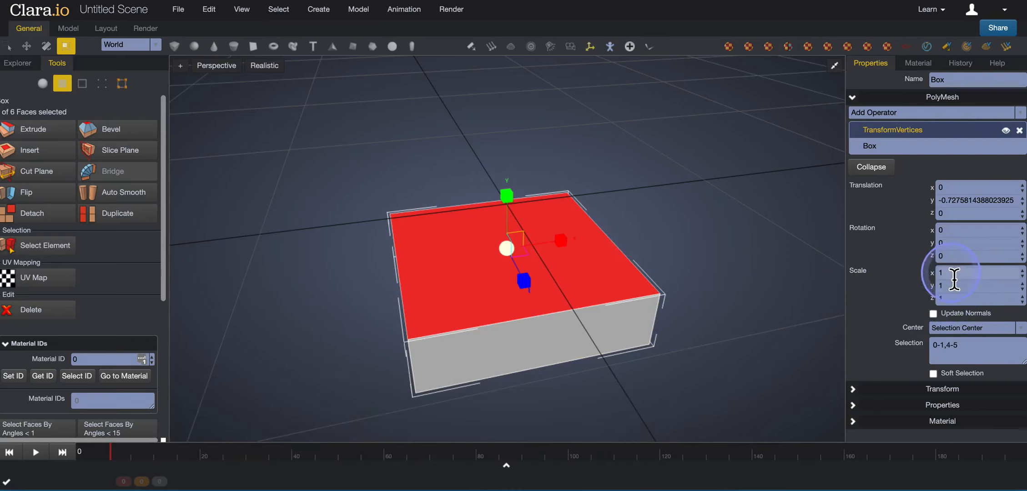
Set the top face's scale to 0.9 on X, Y and Z, and deselect the face
{"action": "left_click", "coordinate": [926, 274]}
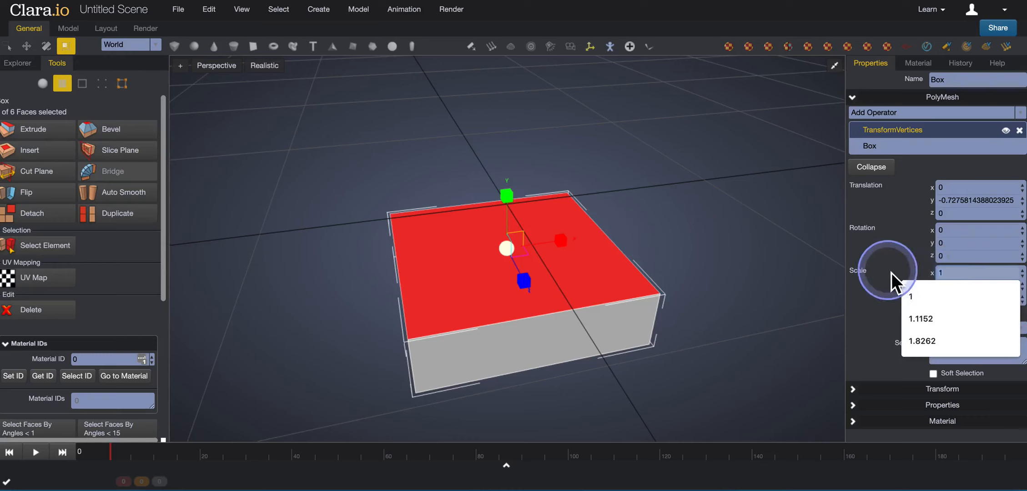
{"action": "type", "text": ".9"}
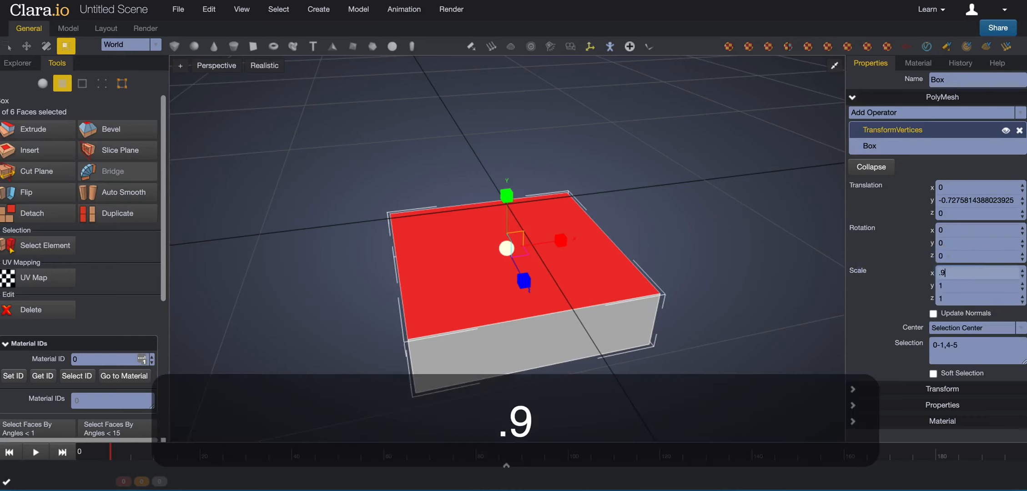
{"action": "key", "text": "Tab"}
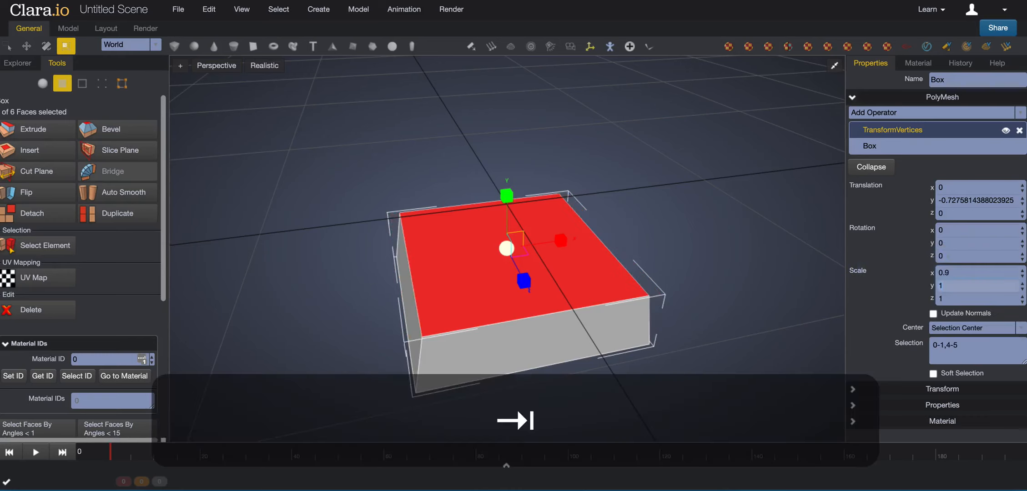
{"action": "type", "text": ".9"}
{"action": "key", "text": "Tab"}
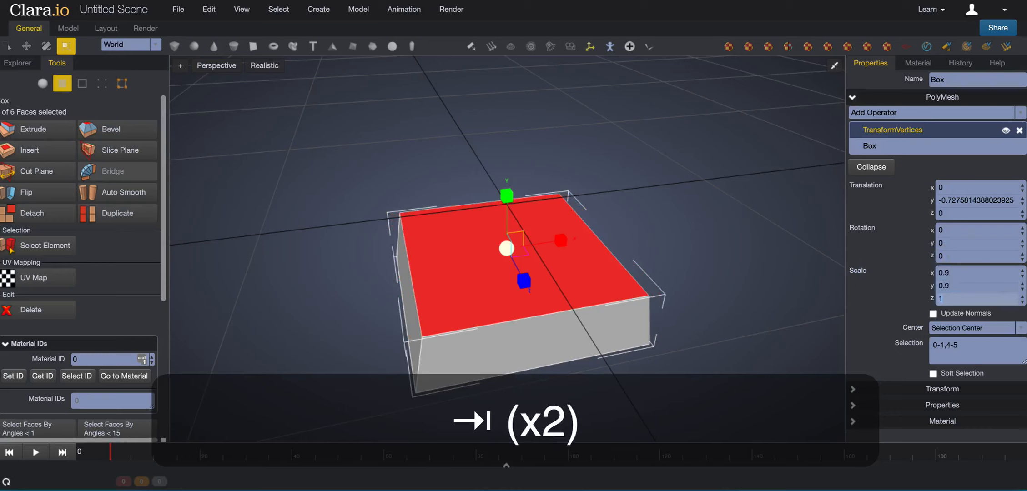
{"action": "type", "text": "."}
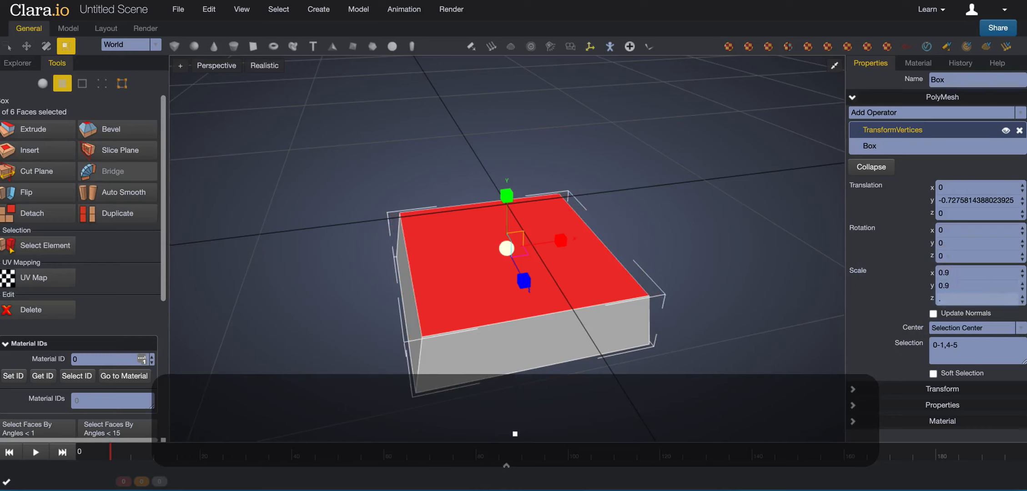
{"action": "type", "text": "9"}
{"action": "key", "text": "Return"}
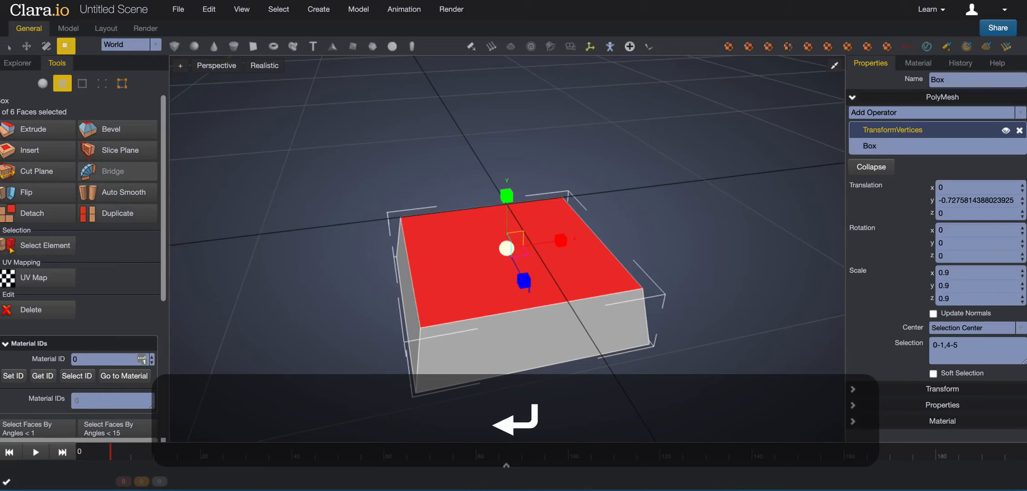
{"action": "left_click", "coordinate": [670, 208]}
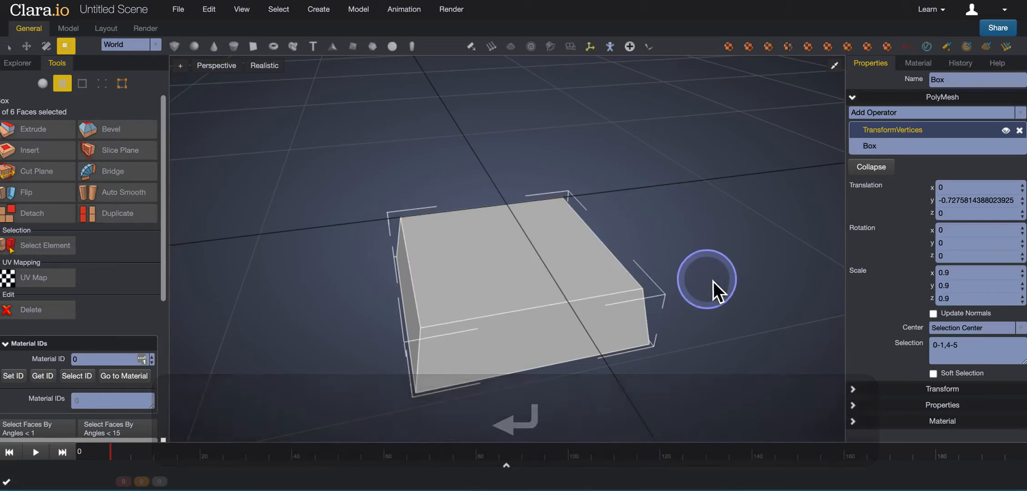
Insert an inner face on the slab's top face, trying an offset of -0.3 before setting it to -0.2
{"action": "right_click_drag", "start_coordinate": [713, 282], "coordinate": [681, 291]}
{"action": "left_click", "coordinate": [478, 283]}
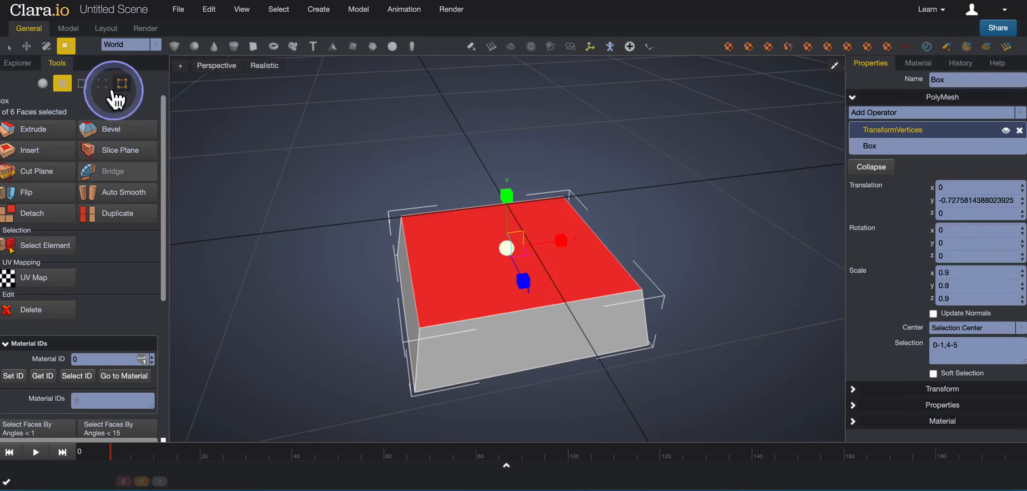
{"action": "left_click", "coordinate": [26, 46]}
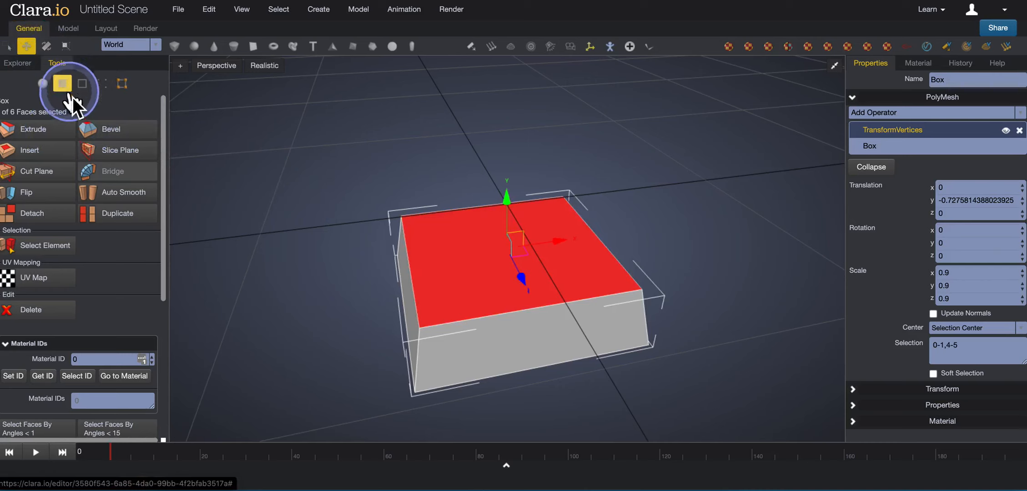
{"action": "left_click", "coordinate": [52, 155]}
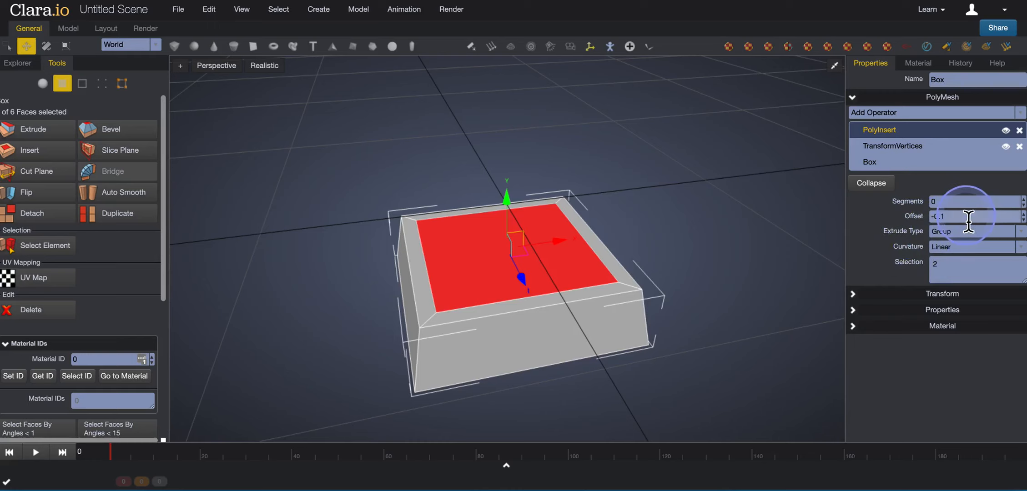
{"action": "left_click", "coordinate": [912, 218]}
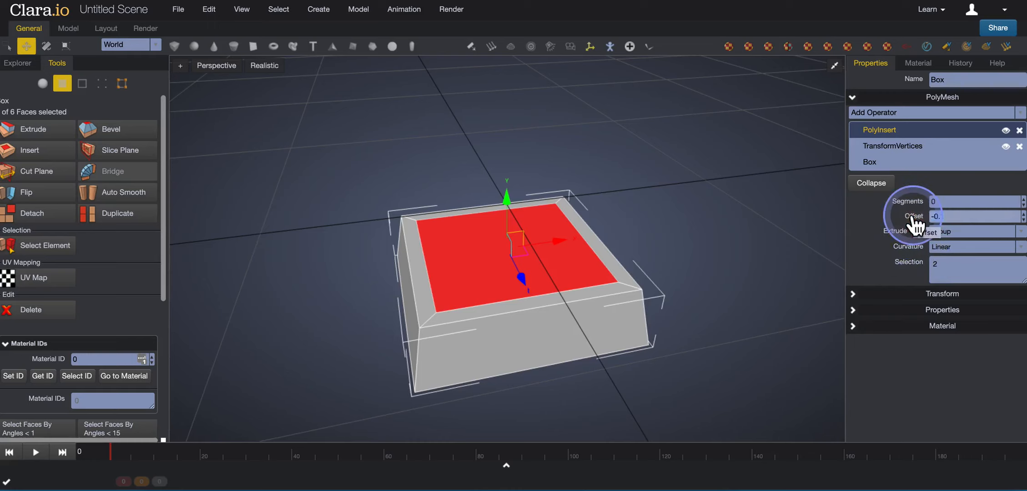
{"action": "type", "text": "-0"}
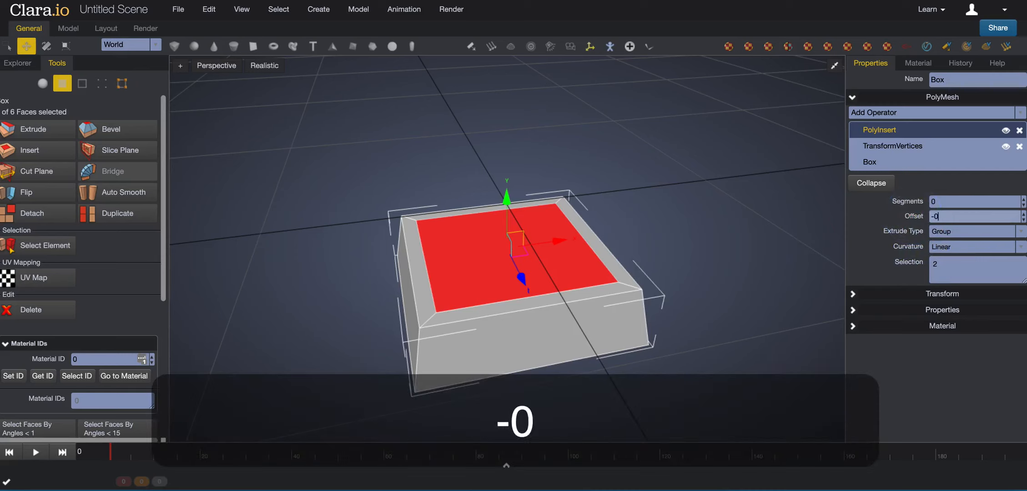
{"action": "type", "text": ".3"}
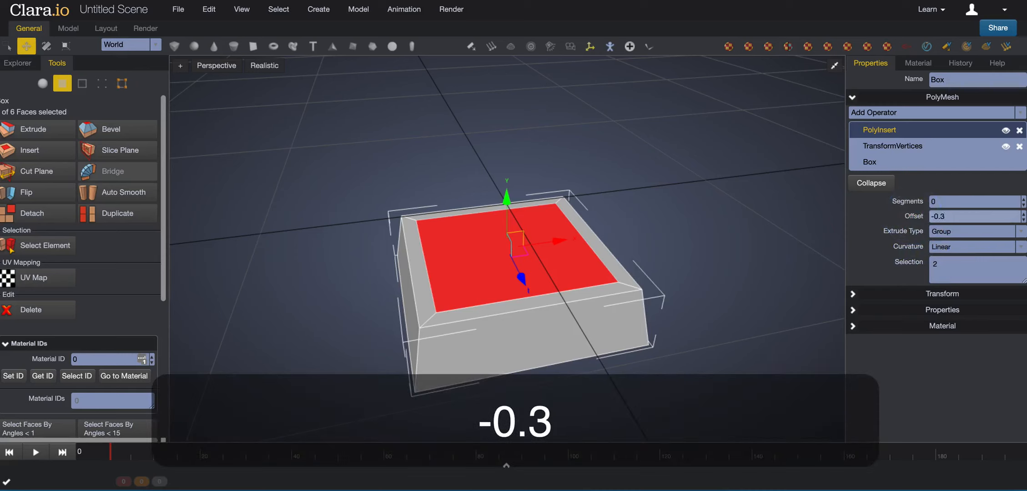
{"action": "key", "text": "Return"}
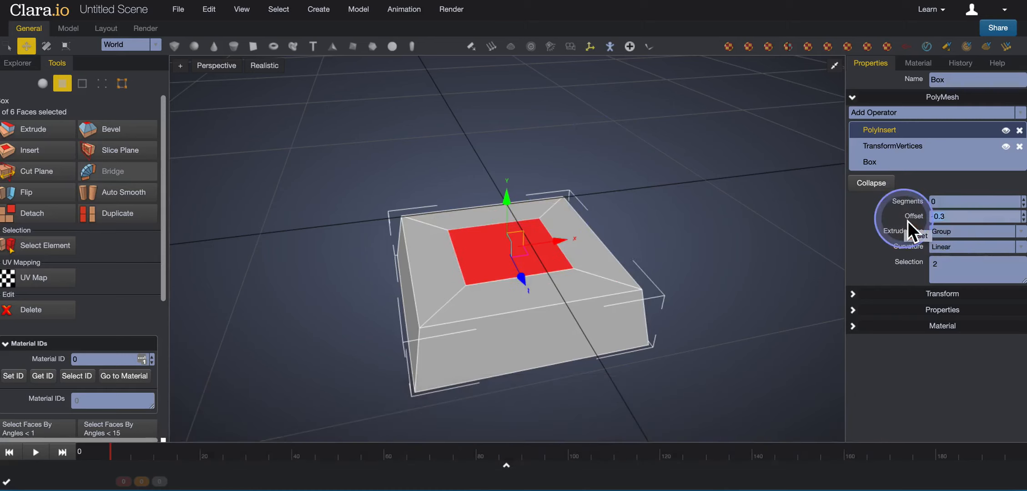
{"action": "type", "text": "-0.2"}
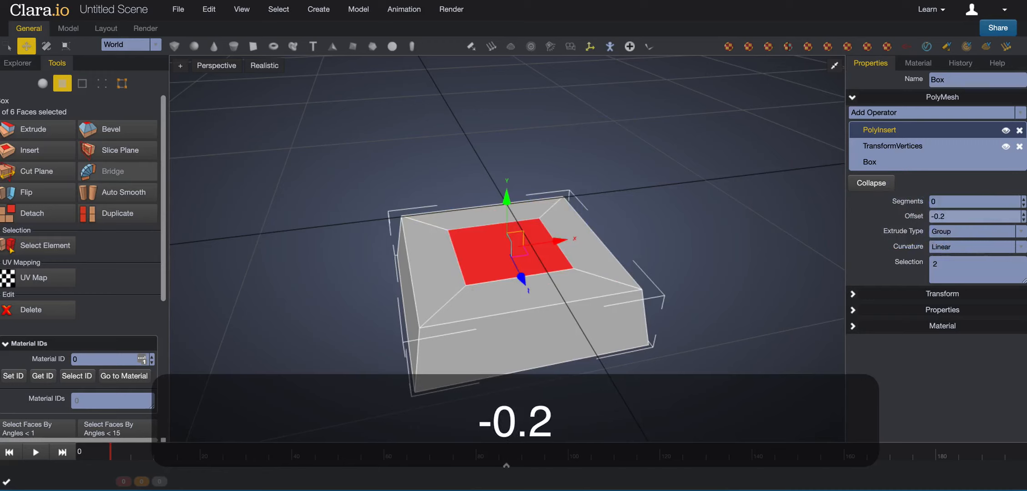
{"action": "key", "text": "Return"}
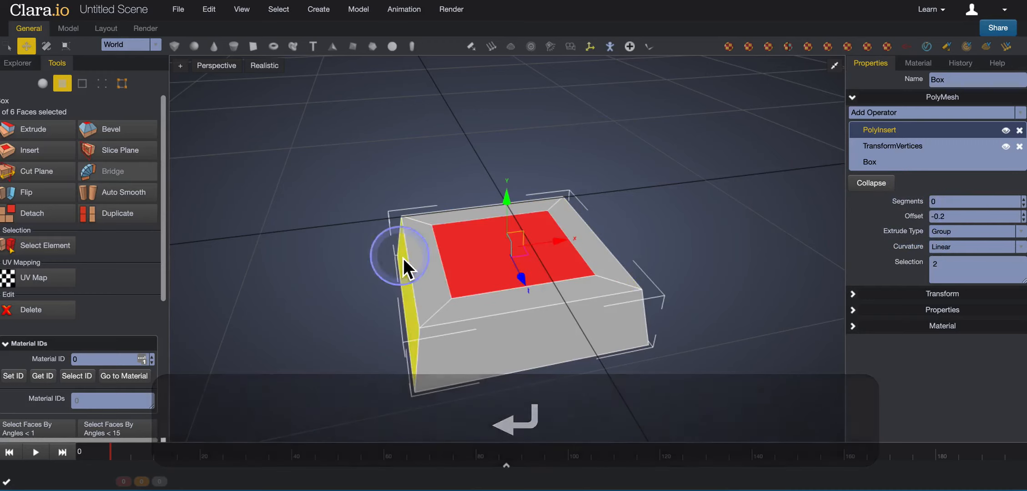
Extrude the base's inner top face by 0.2 and raise it about 0.73 along Y to form a shaft
{"action": "left_click", "coordinate": [33, 133]}
{"action": "scroll", "coordinate": [585, 329], "scroll_direction": "down", "scroll_amount": 3}
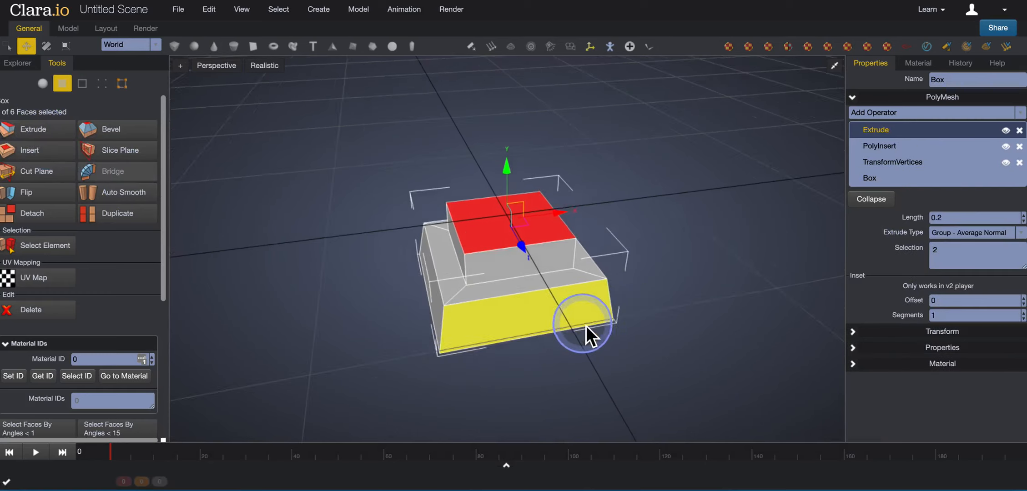
{"action": "left_click_drag", "start_coordinate": [515, 177], "coordinate": [518, 78]}
{"action": "middle_click_drag", "start_coordinate": [522, 199], "coordinate": [608, 298]}
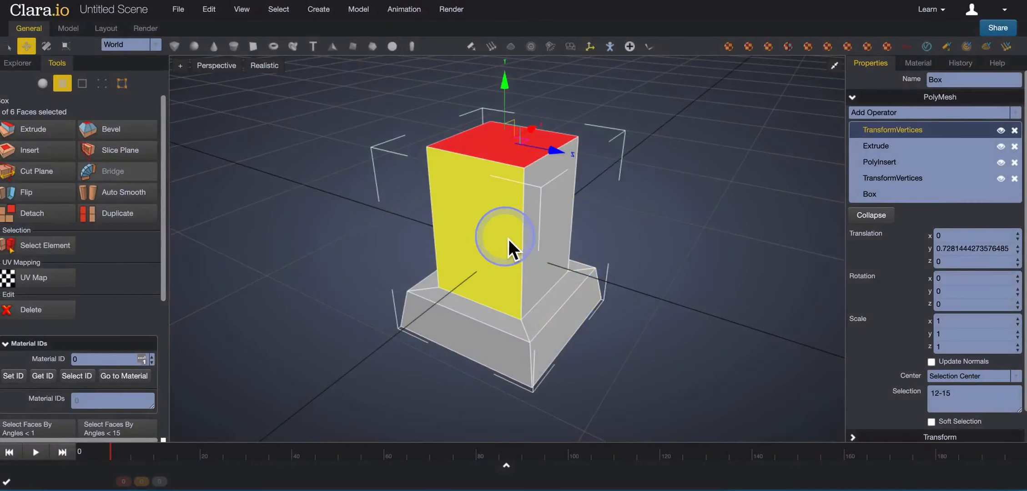
{"action": "middle_click_drag", "start_coordinate": [583, 153], "coordinate": [564, 198]}
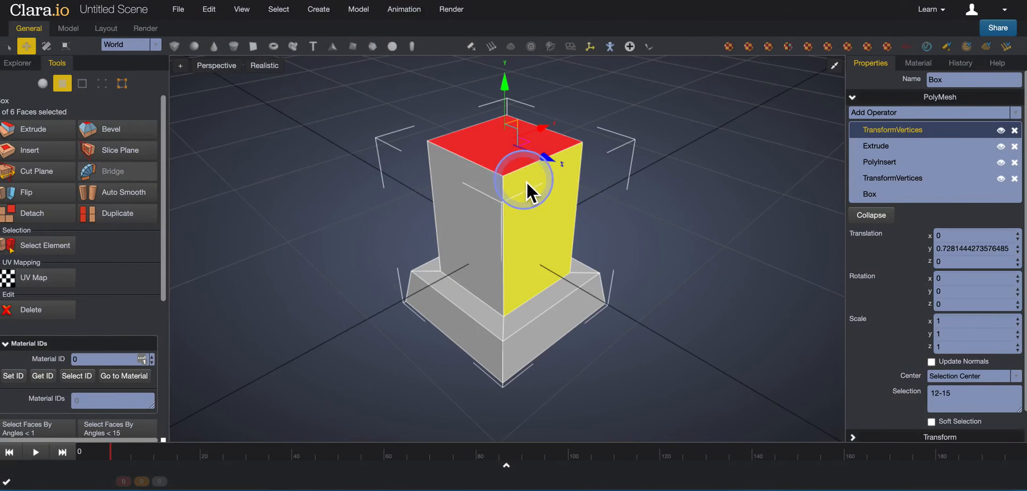
Insert a face on the shaft's top with an offset of 0.1 so it flares outward past the shaft
{"action": "left_click", "coordinate": [31, 156]}
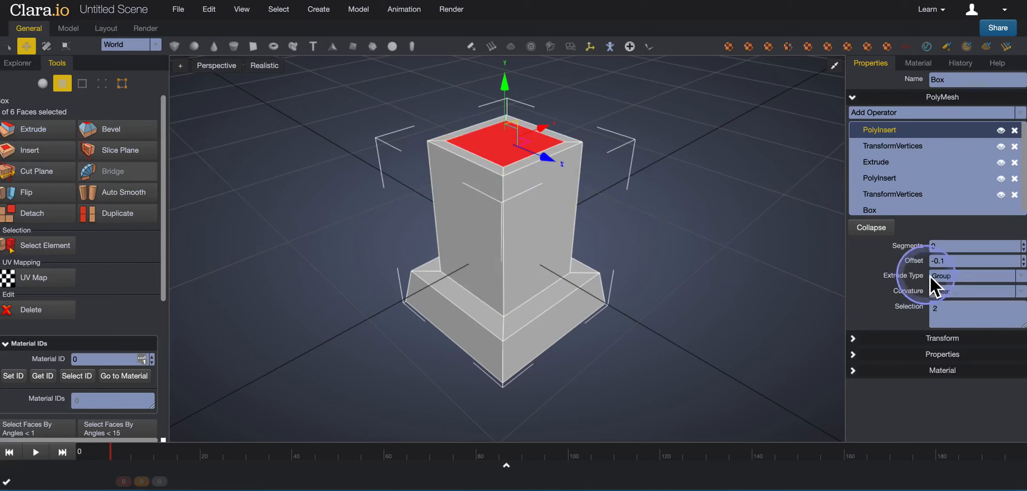
{"action": "left_click_drag", "start_coordinate": [951, 262], "coordinate": [910, 266]}
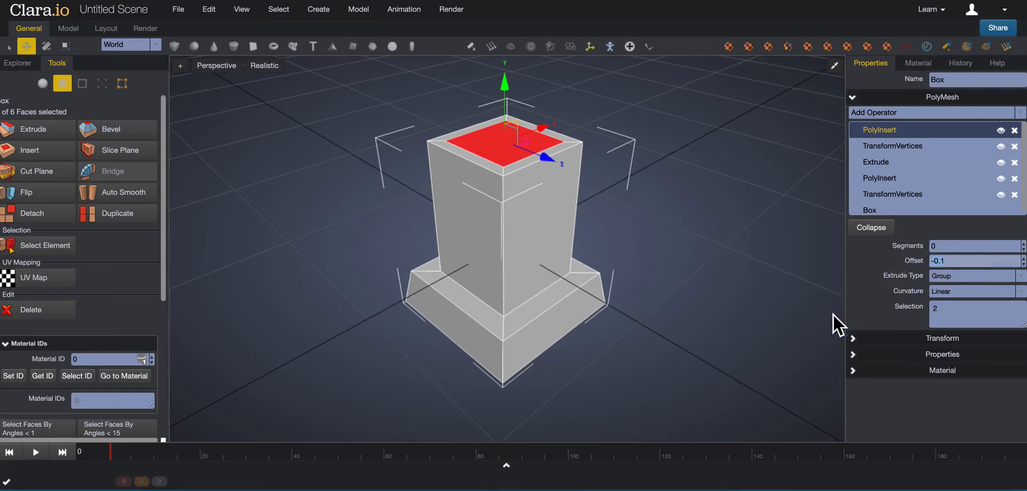
{"action": "type", "text": "0."}
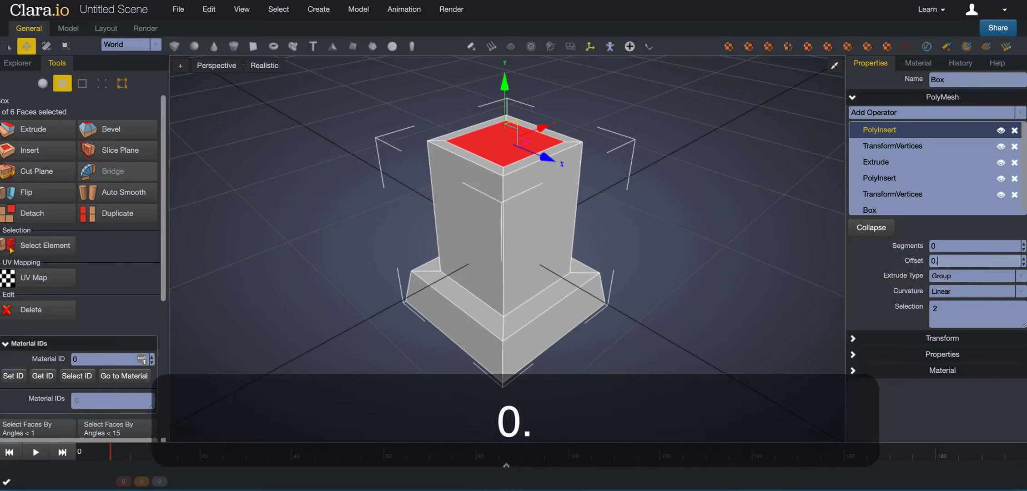
{"action": "key", "text": "Return"}
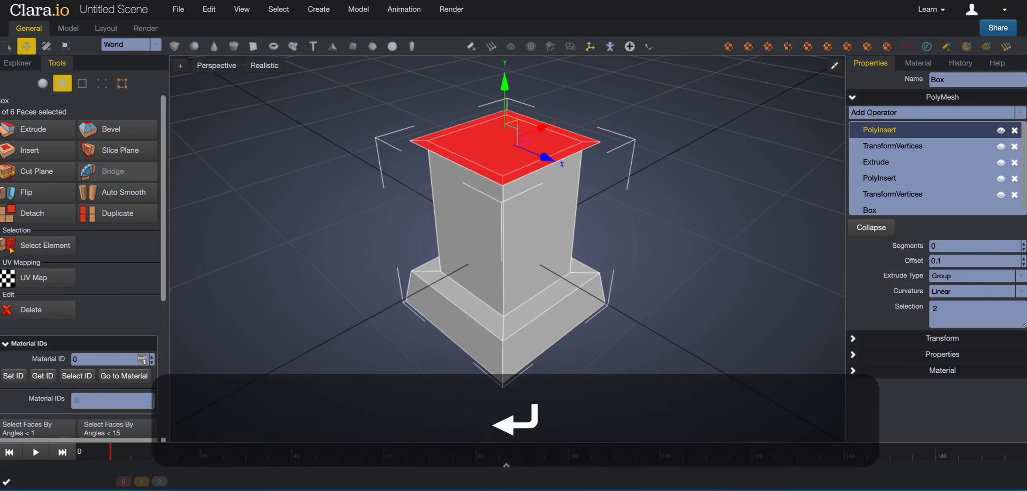
{"action": "mouse_move", "coordinate": [697, 281]}
{"action": "right_mouse_down"}
{"action": "mouse_move", "coordinate": [698, 221]}
{"action": "mouse_move", "coordinate": [720, 223]}
{"action": "mouse_move", "coordinate": [709, 282]}
{"action": "mouse_move", "coordinate": [698, 274]}
{"action": "right_mouse_up"}
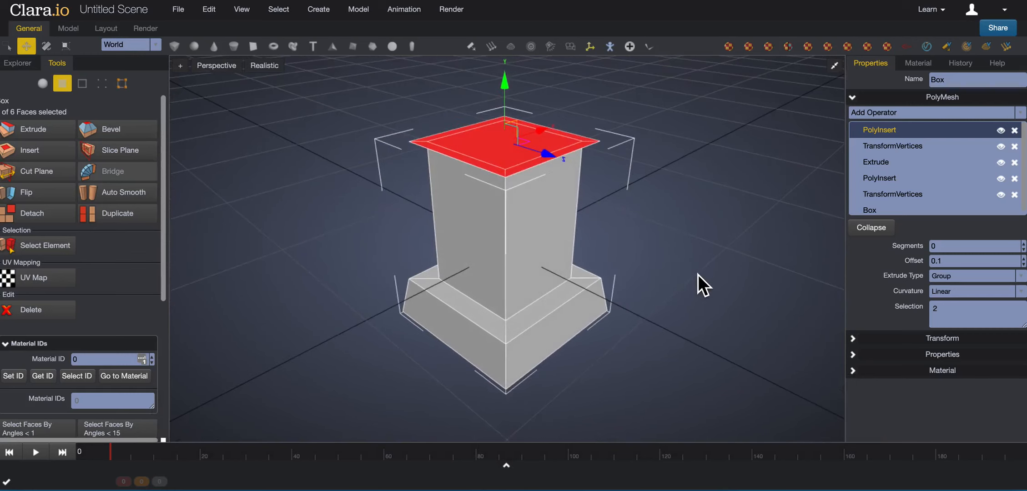
Extrude the flared top face by 0.2 and lower it about 0.05 along Y to form a thin collar
{"action": "left_click", "coordinate": [53, 131]}
{"action": "scroll", "coordinate": [469, 213], "scroll_direction": "down", "scroll_amount": 3}
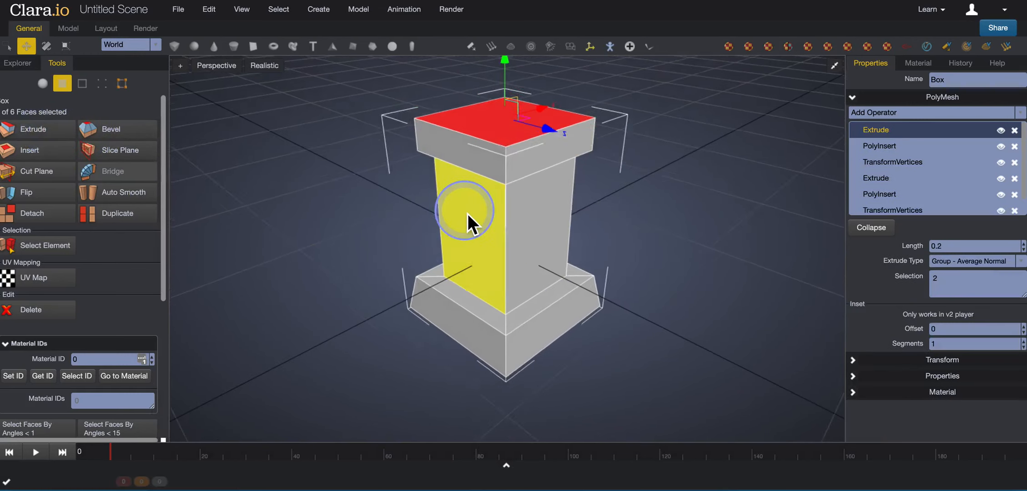
{"action": "mouse_move", "coordinate": [511, 95]}
{"action": "left_mouse_down"}
{"action": "mouse_move", "coordinate": [509, 78]}
{"action": "mouse_move", "coordinate": [502, 99]}
{"action": "left_mouse_up"}
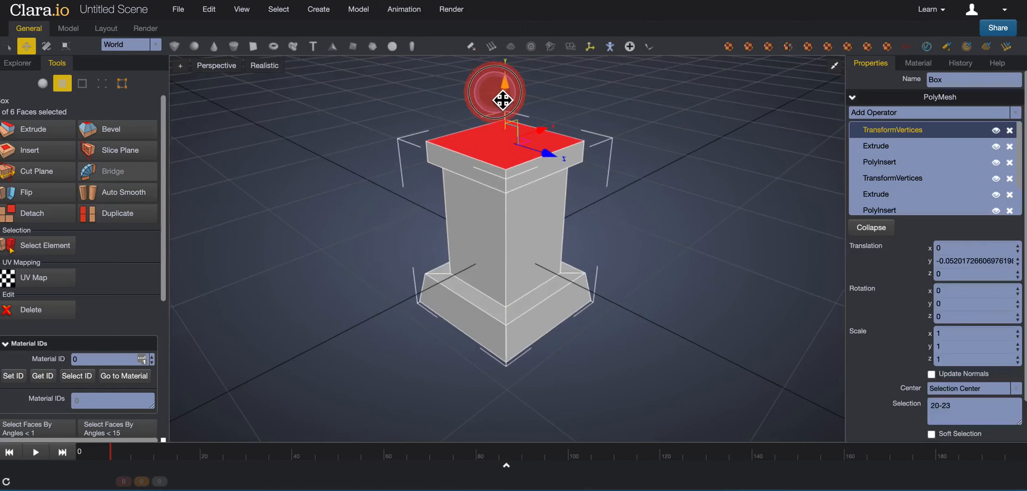
{"action": "right_click_drag", "start_coordinate": [567, 261], "coordinate": [44, 159]}
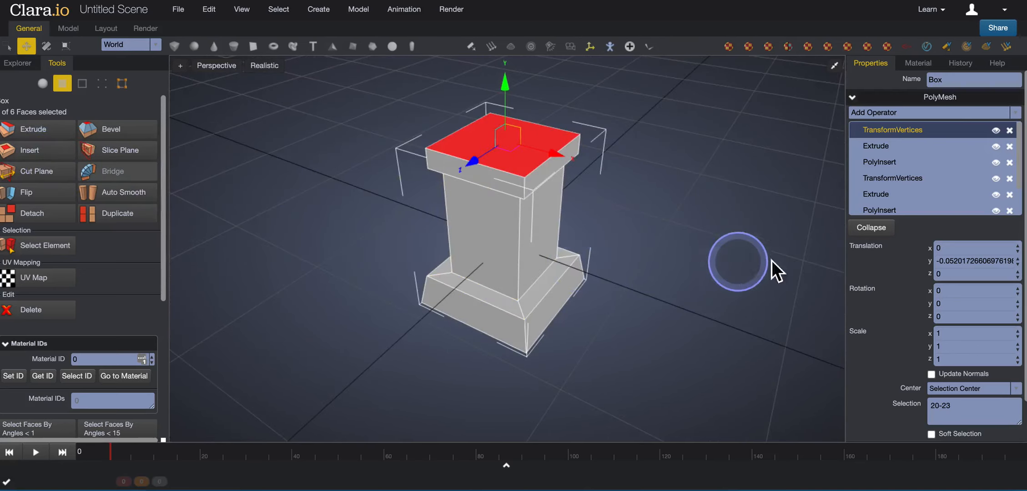
Extrude a -0.1 inset of the collar's top face by 0.2 and raise it about 0.91 along Y as the upper shaft
{"action": "left_click", "coordinate": [40, 156]}
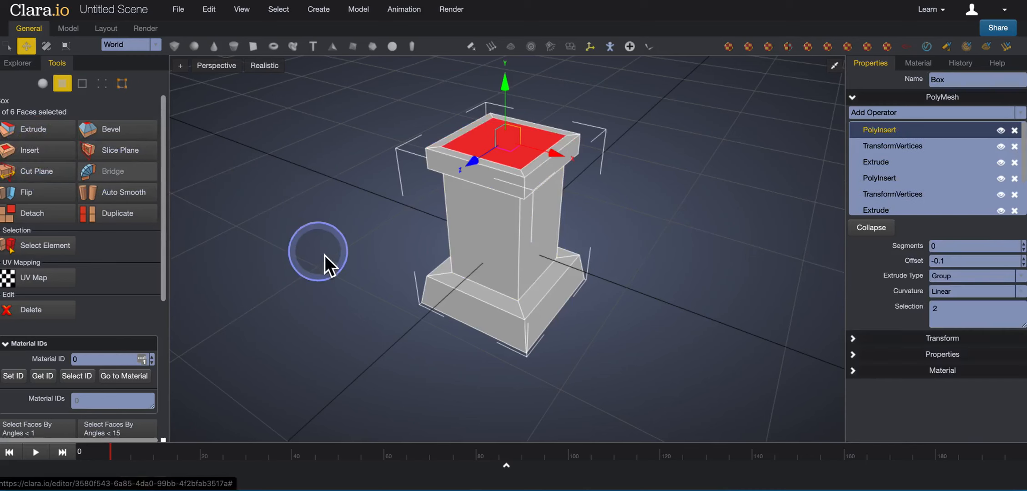
{"action": "left_click", "coordinate": [33, 132]}
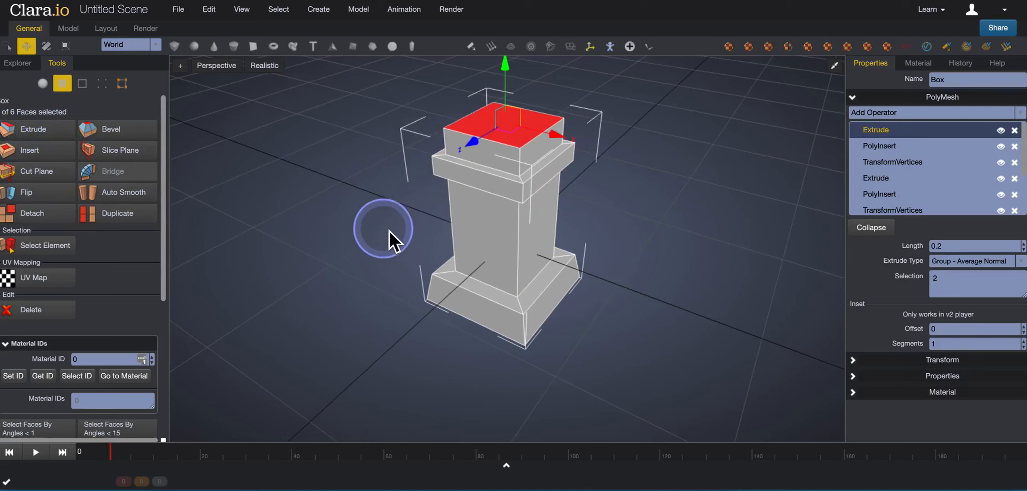
{"action": "key", "text": "a"}
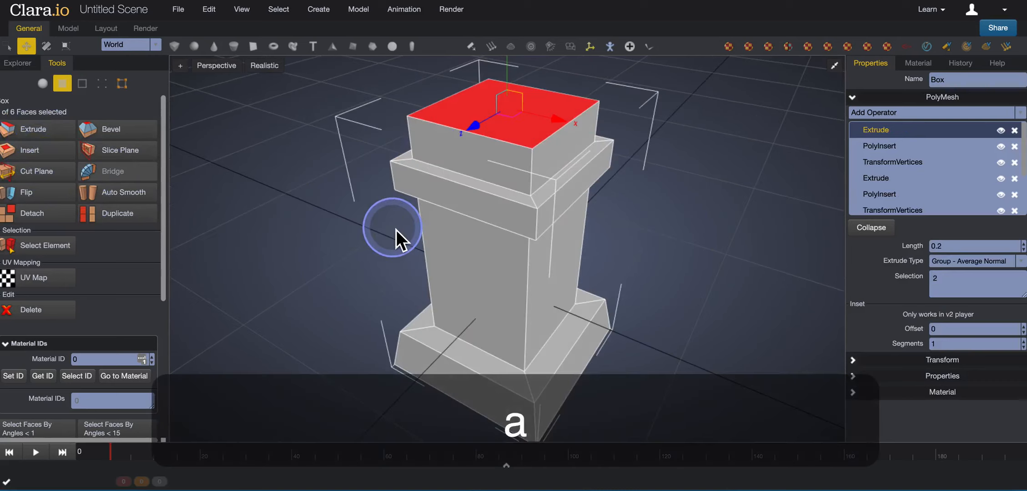
{"action": "key", "text": "f"}
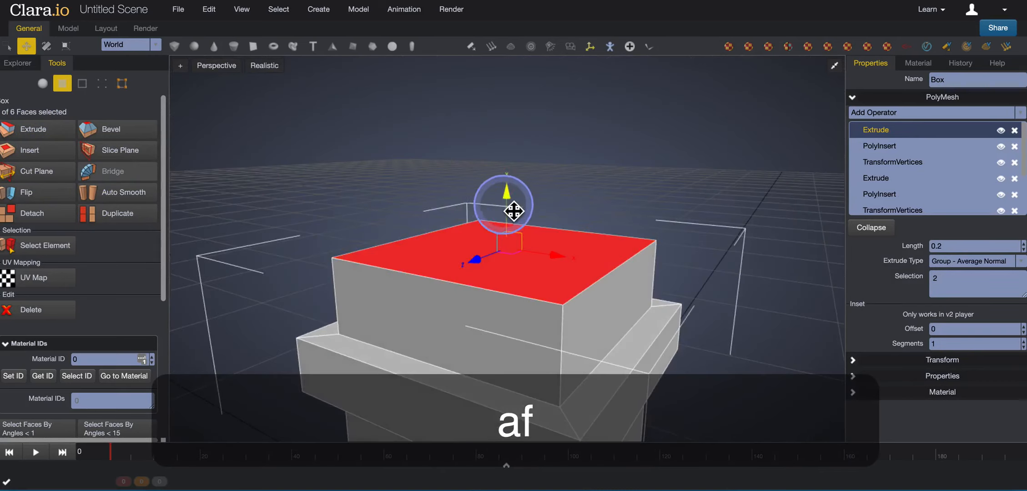
{"action": "left_click_drag", "start_coordinate": [513, 200], "coordinate": [496, 30]}
{"action": "scroll", "coordinate": [528, 229], "scroll_direction": "down", "scroll_amount": 6}
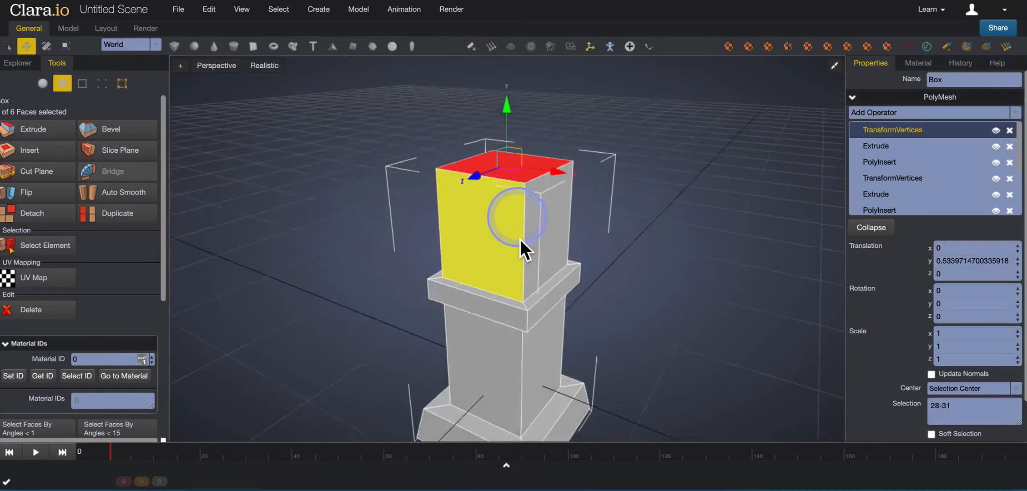
{"action": "right_click_drag", "start_coordinate": [520, 240], "coordinate": [513, 267]}
{"action": "left_click_drag", "start_coordinate": [513, 124], "coordinate": [509, 101]}
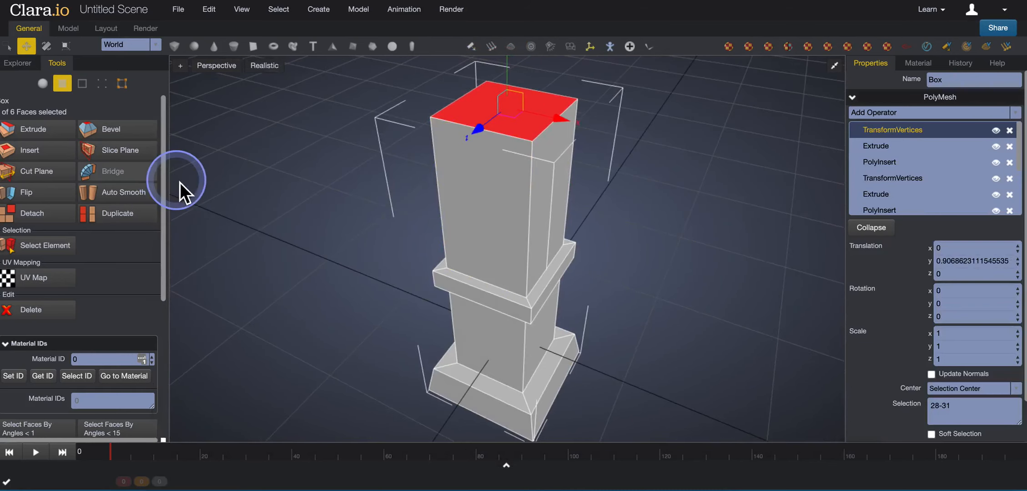
Bevel the upper shaft's top face with a length of 0.4
{"action": "left_click", "coordinate": [100, 136]}
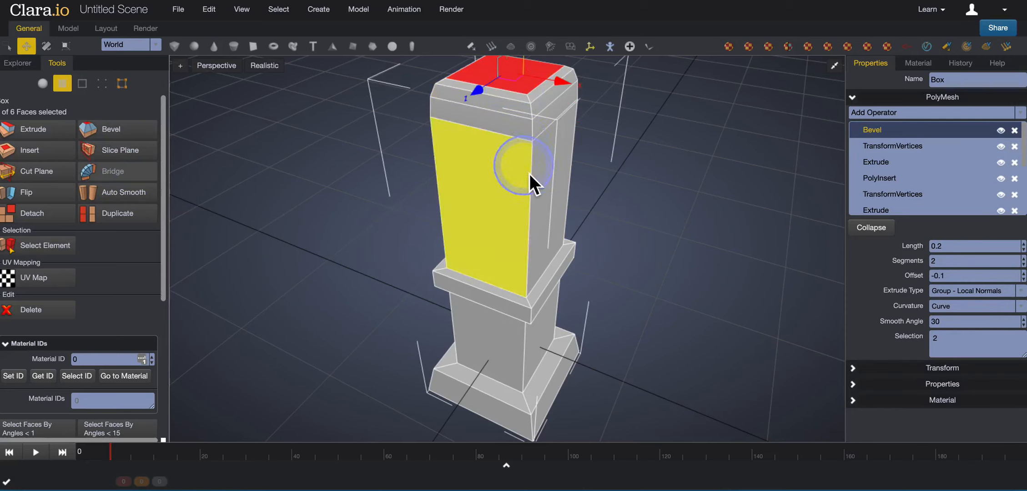
{"action": "mouse_move", "coordinate": [542, 185]}
{"action": "right_mouse_down"}
{"action": "mouse_move", "coordinate": [434, 153]}
{"action": "mouse_move", "coordinate": [339, 174]}
{"action": "mouse_move", "coordinate": [570, 179]}
{"action": "mouse_move", "coordinate": [529, 182]}
{"action": "right_mouse_up"}
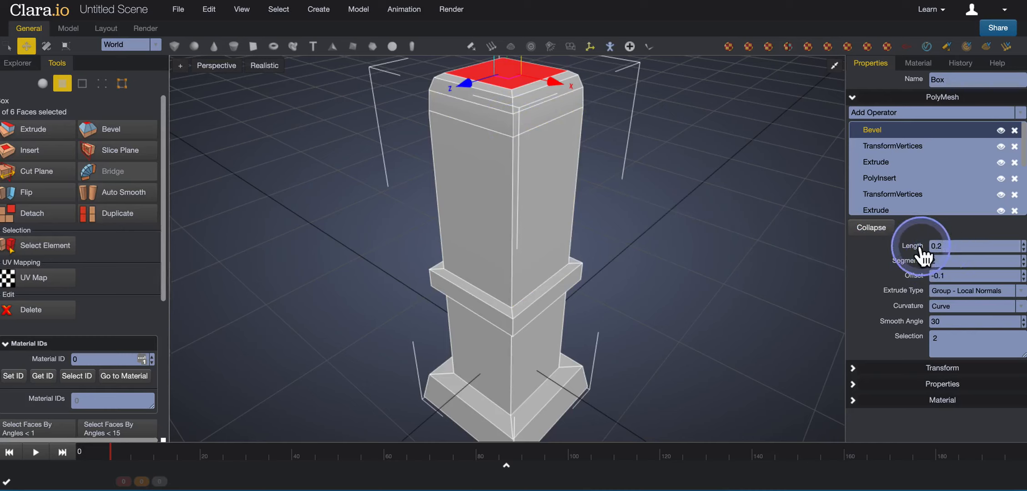
{"action": "left_click_drag", "start_coordinate": [949, 249], "coordinate": [922, 249]}
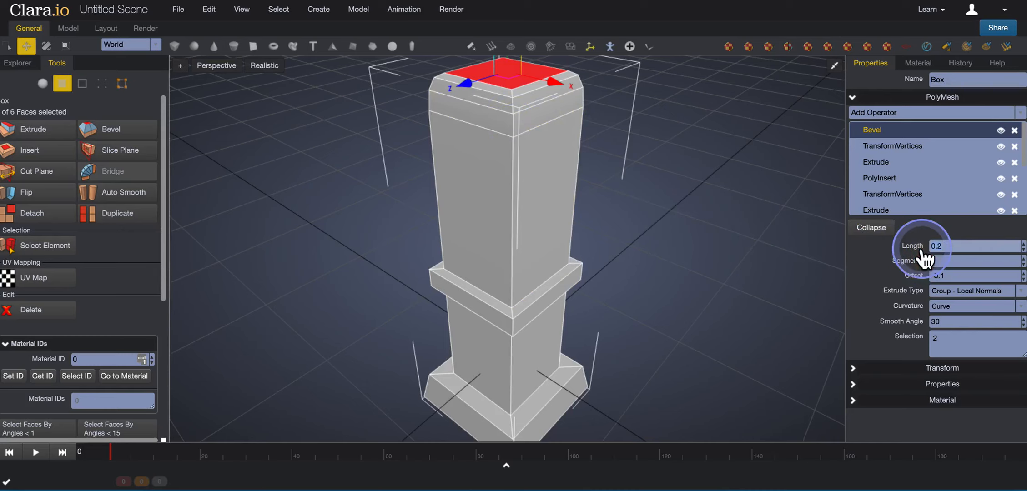
{"action": "type", "text": "0.4"}
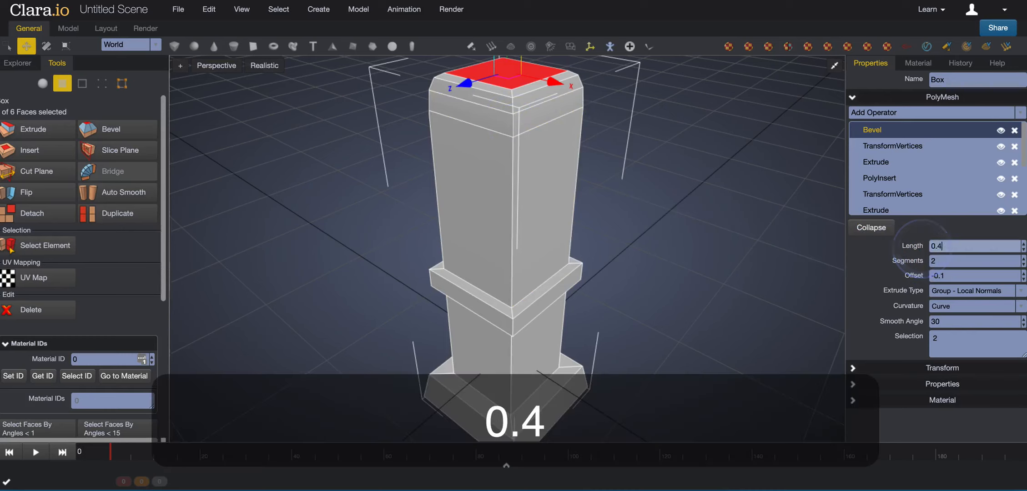
{"action": "key", "text": "Return"}
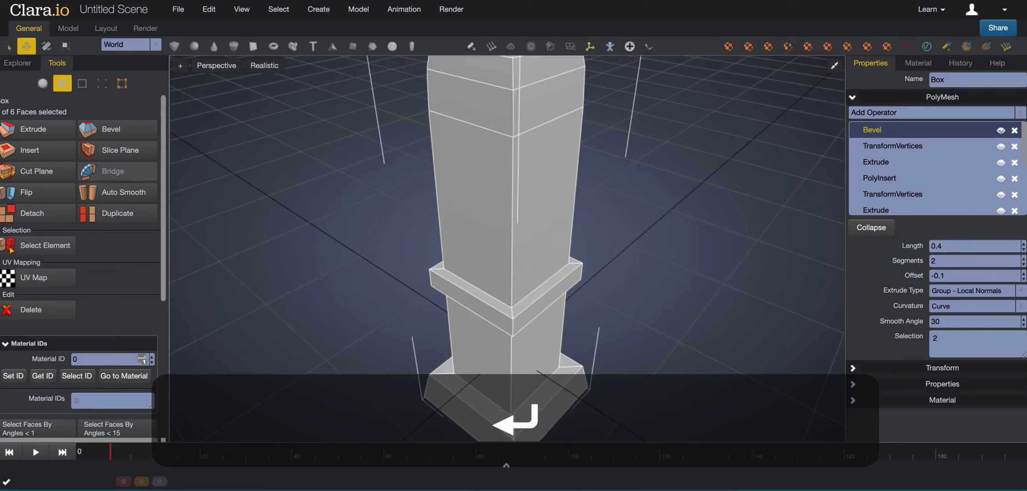
{"action": "scroll", "coordinate": [590, 195], "scroll_direction": "down", "scroll_amount": 5}
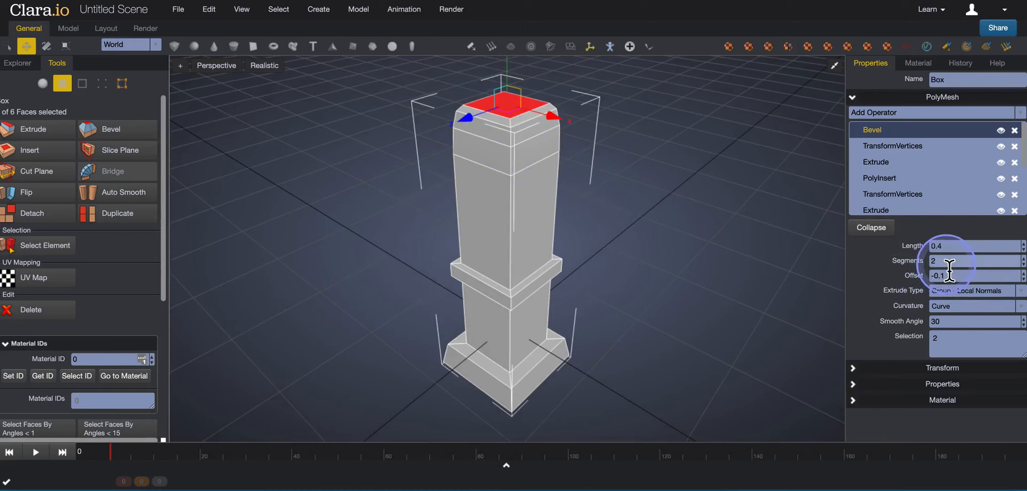
Increase the bevel to 6 segments to smooth its curve
{"action": "left_click", "coordinate": [1022, 258]}
{"action": "left_click", "coordinate": [1021, 258]}
{"action": "left_click", "coordinate": [1021, 258]}
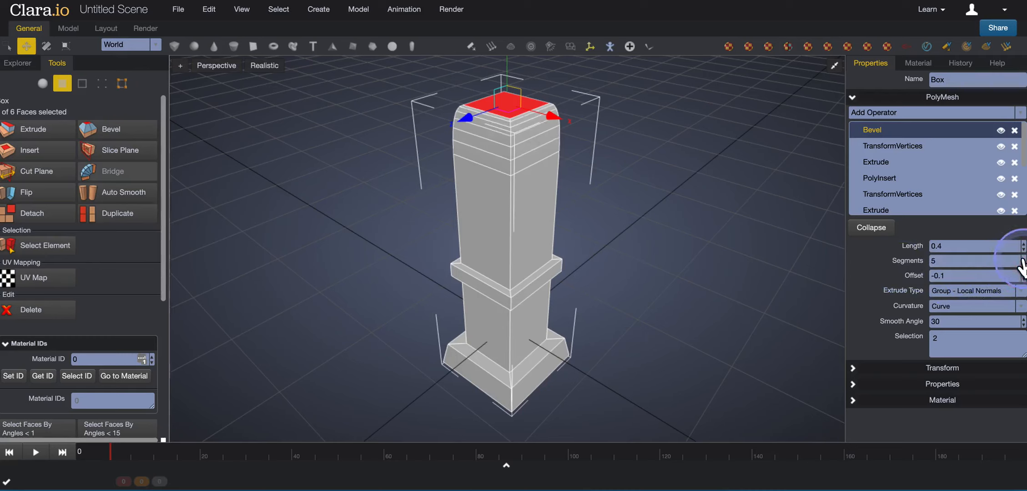
{"action": "left_click", "coordinate": [1022, 257]}
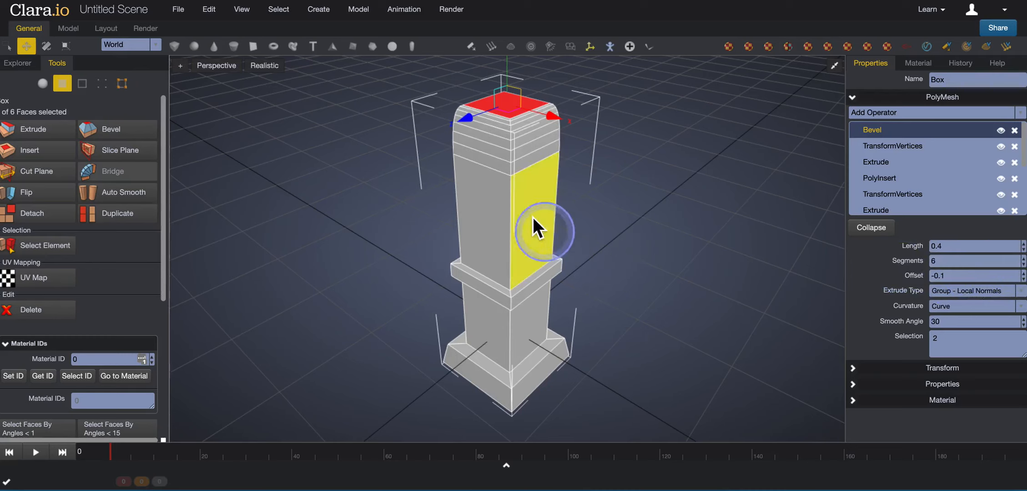
Extrude the face above the bevel by 0.2 and raise it about 0.52 along Y
{"action": "right_click_drag", "start_coordinate": [544, 197], "coordinate": [515, 208]}
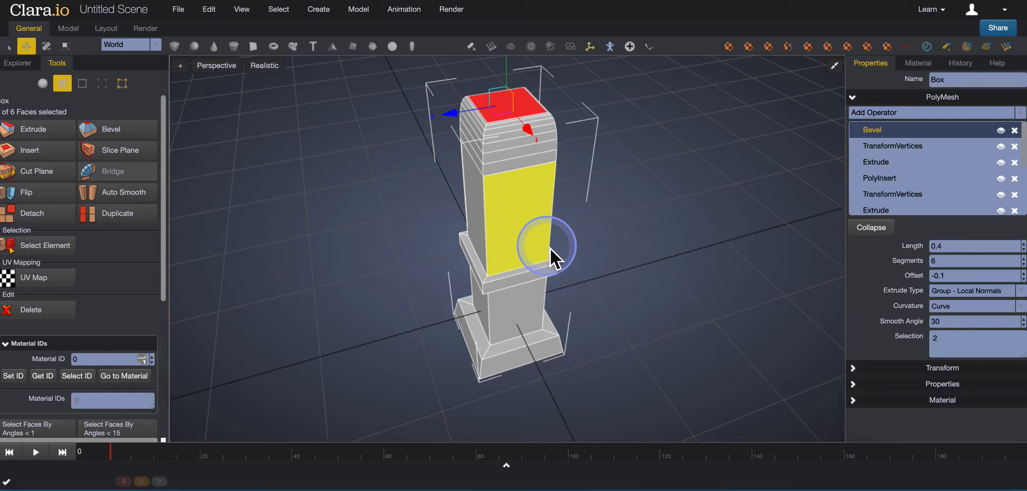
{"action": "key", "text": "f"}
{"action": "mouse_move", "coordinate": [563, 297]}
{"action": "right_mouse_down"}
{"action": "mouse_move", "coordinate": [563, 269]}
{"action": "mouse_move", "coordinate": [540, 300]}
{"action": "mouse_move", "coordinate": [570, 312]}
{"action": "right_mouse_up"}
{"action": "scroll", "coordinate": [563, 277], "scroll_direction": "down", "scroll_amount": 10}
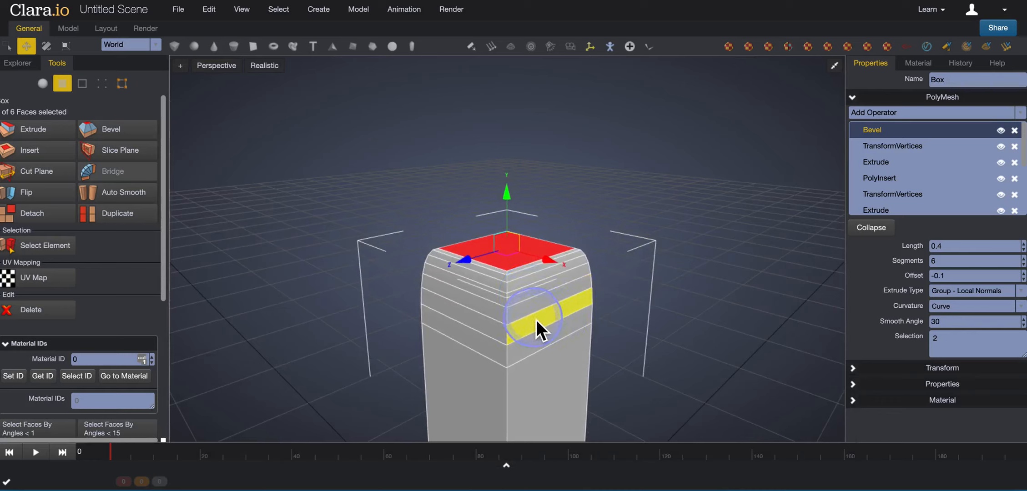
{"action": "left_click", "coordinate": [39, 131]}
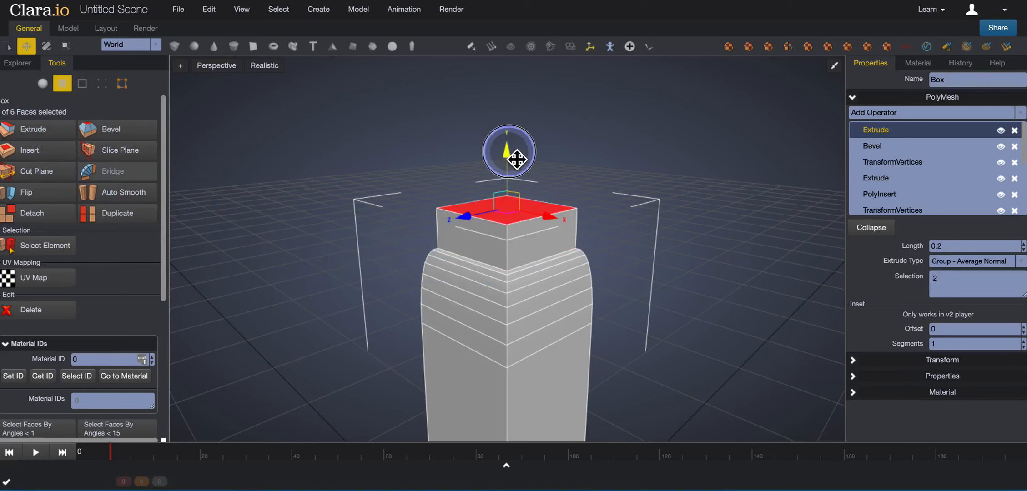
{"action": "left_click_drag", "start_coordinate": [513, 154], "coordinate": [513, 99]}
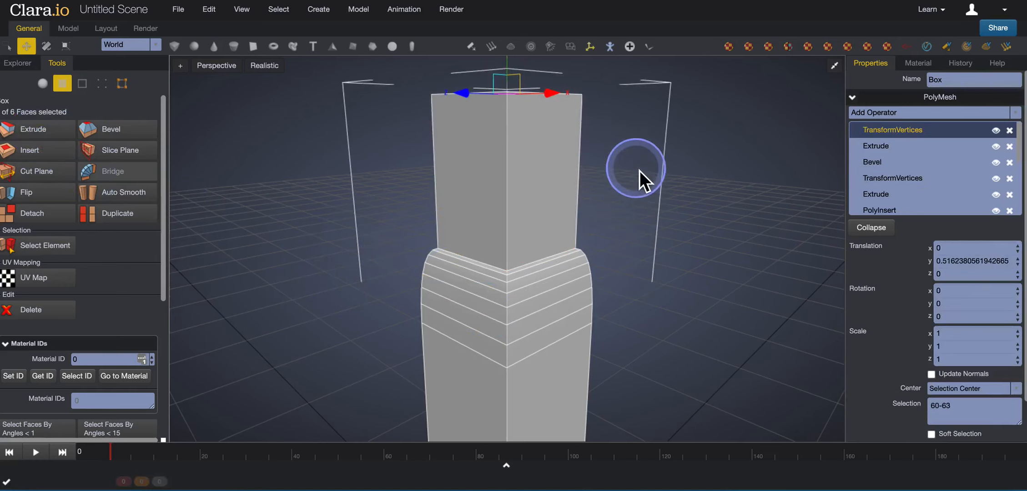
Insert an inner face on the column's topmost face with an offset of -0.1
{"action": "middle_click_drag", "start_coordinate": [639, 171], "coordinate": [617, 206]}
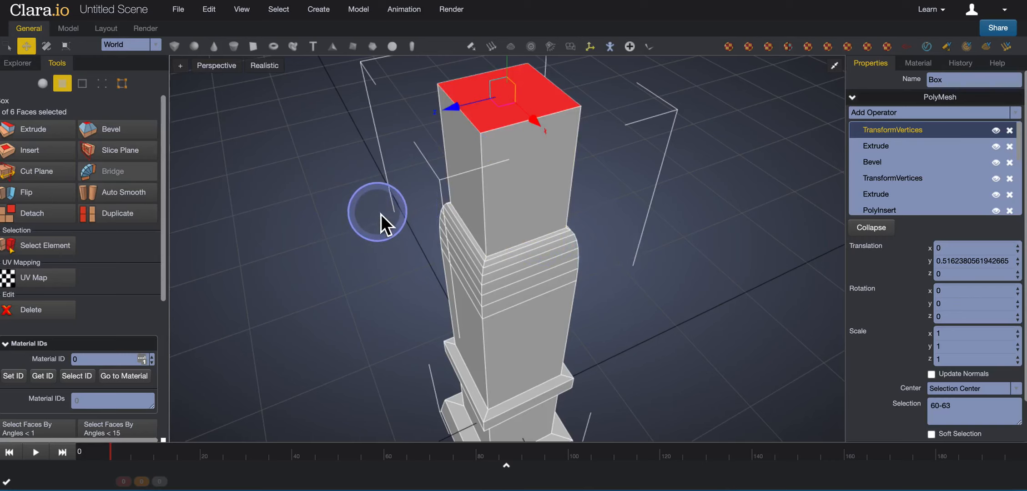
{"action": "key", "text": "a"}
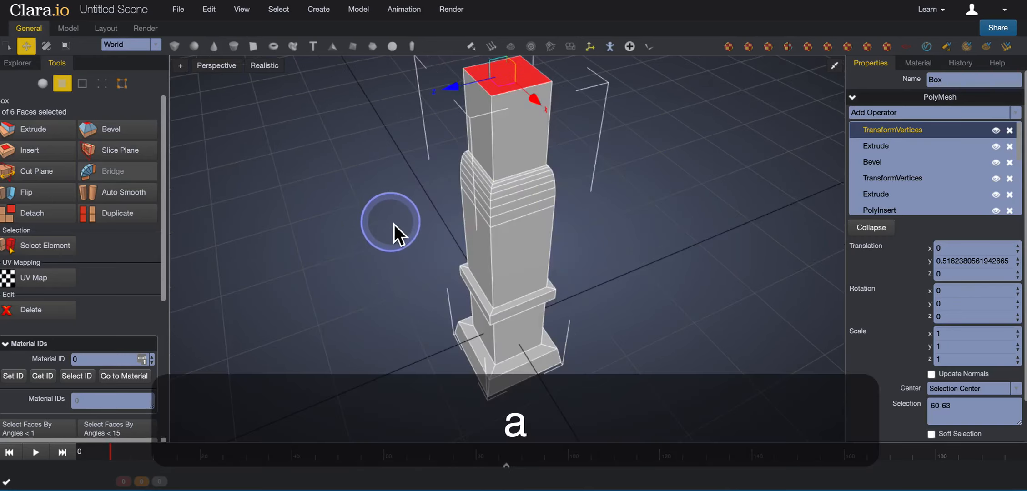
{"action": "right_click_drag", "start_coordinate": [394, 223], "coordinate": [332, 206]}
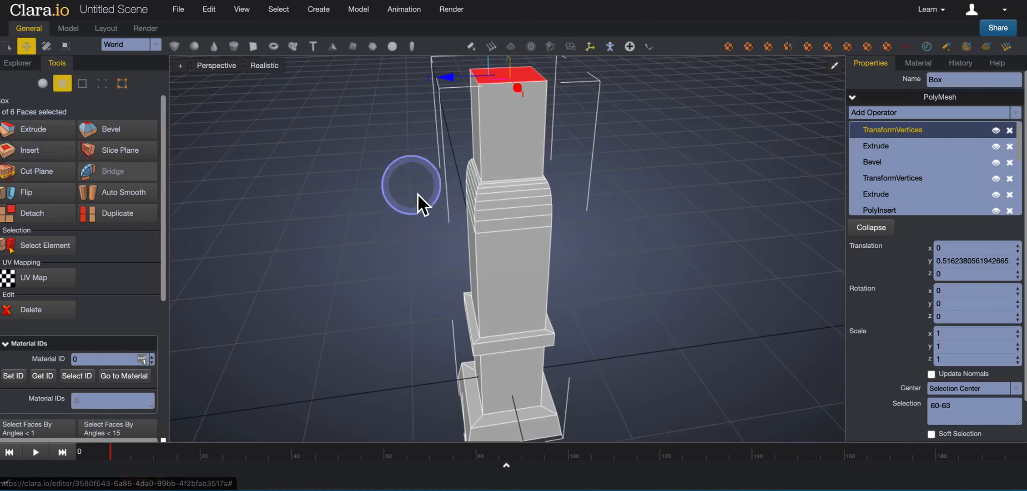
{"action": "right_click_drag", "start_coordinate": [417, 195], "coordinate": [431, 209]}
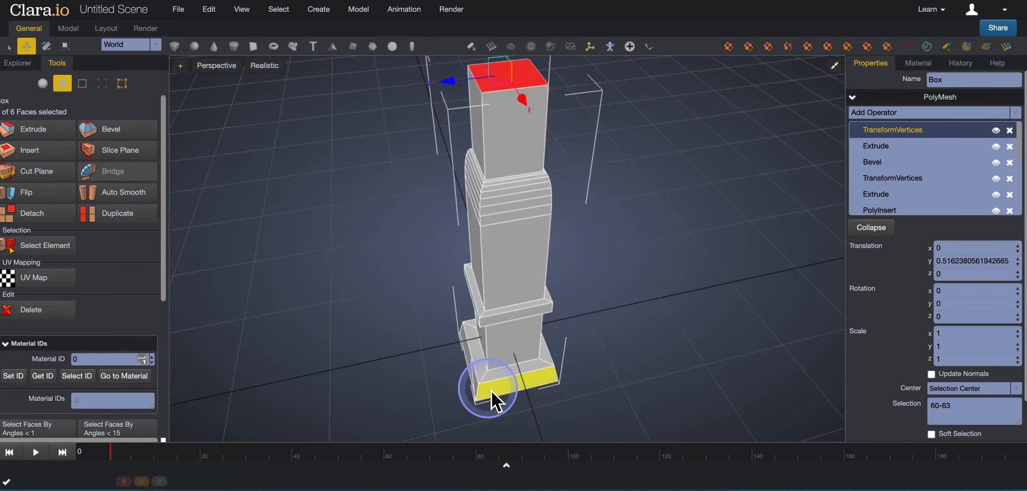
{"action": "right_click_drag", "start_coordinate": [449, 201], "coordinate": [466, 195]}
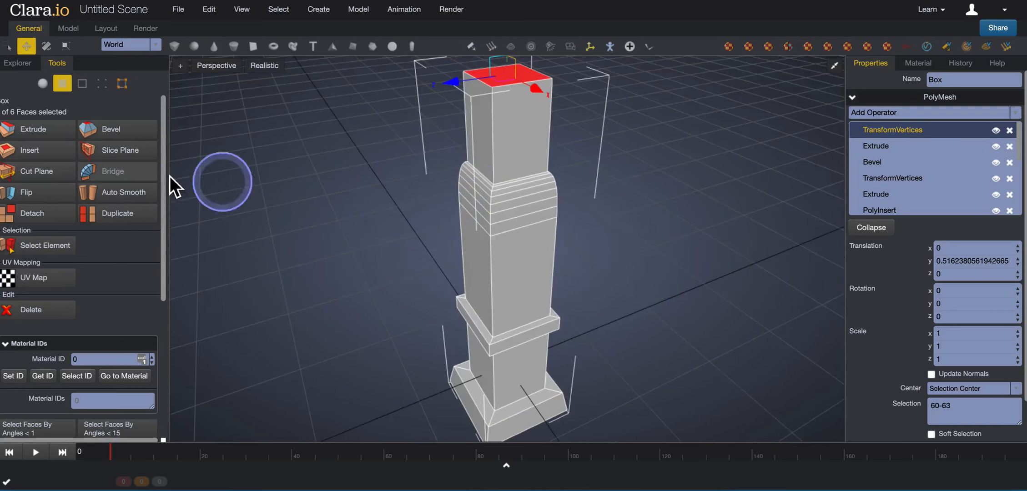
{"action": "left_click", "coordinate": [40, 157]}
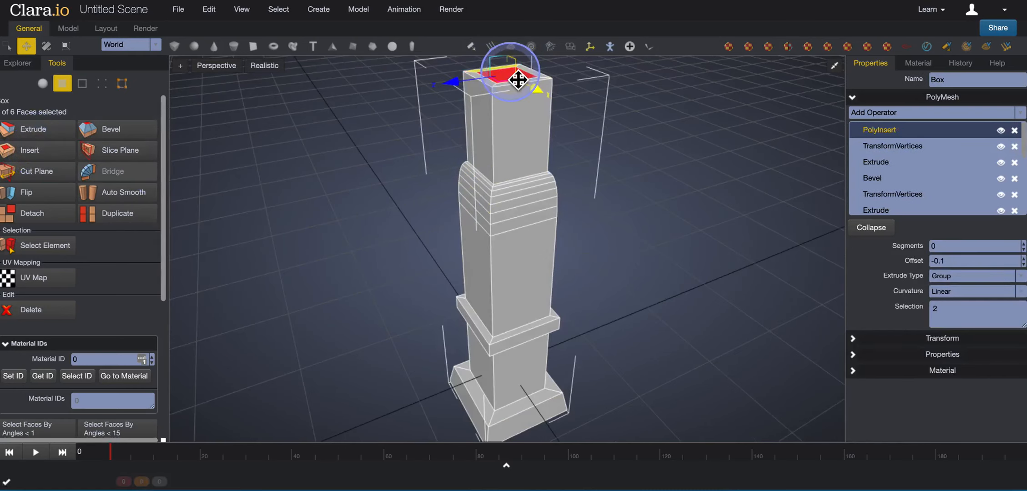
Set the topmost inset face's offset to 0.2 and extrude that face by 0.2 to form the capital
{"action": "left_click", "coordinate": [956, 263]}
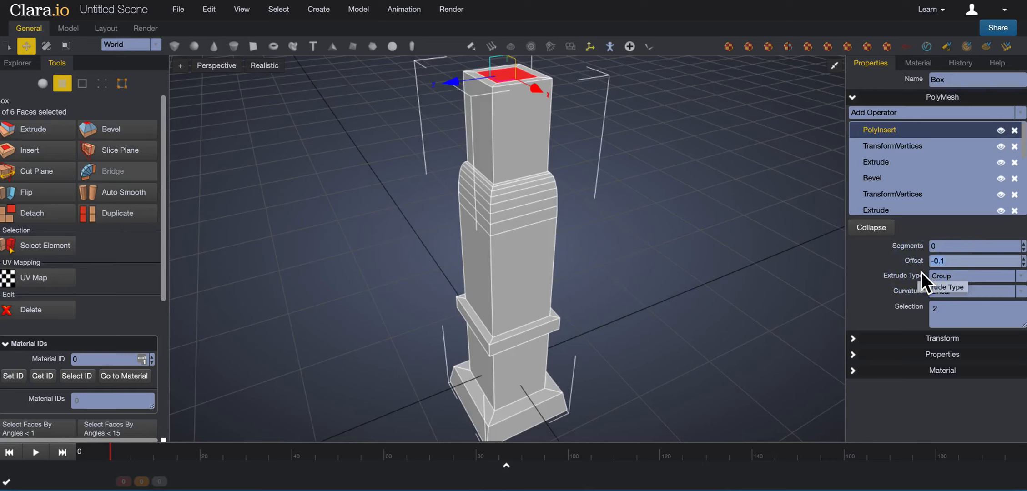
{"action": "type", "text": ".2"}
{"action": "key", "text": "Return"}
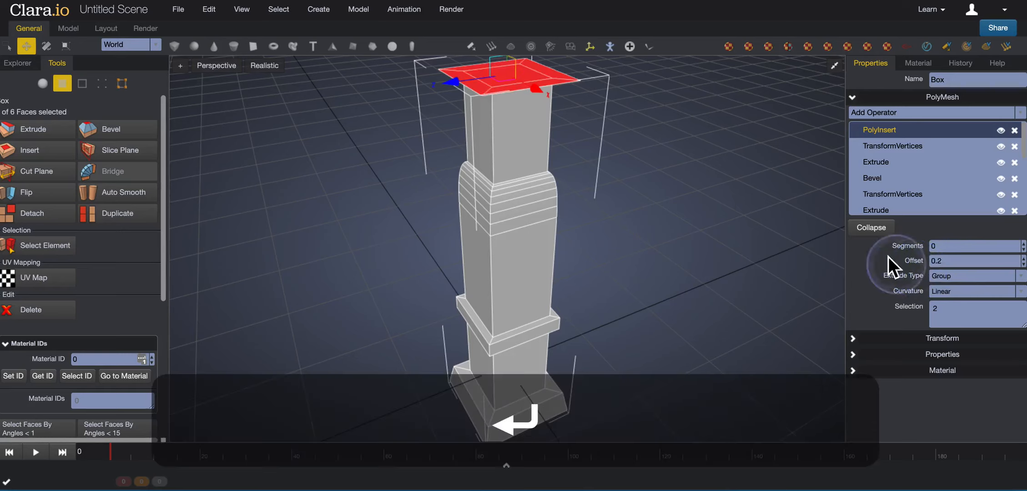
{"action": "mouse_move", "coordinate": [453, 217]}
{"action": "right_mouse_down"}
{"action": "mouse_move", "coordinate": [476, 168]}
{"action": "mouse_move", "coordinate": [459, 213]}
{"action": "right_mouse_up"}
{"action": "left_click", "coordinate": [37, 130]}
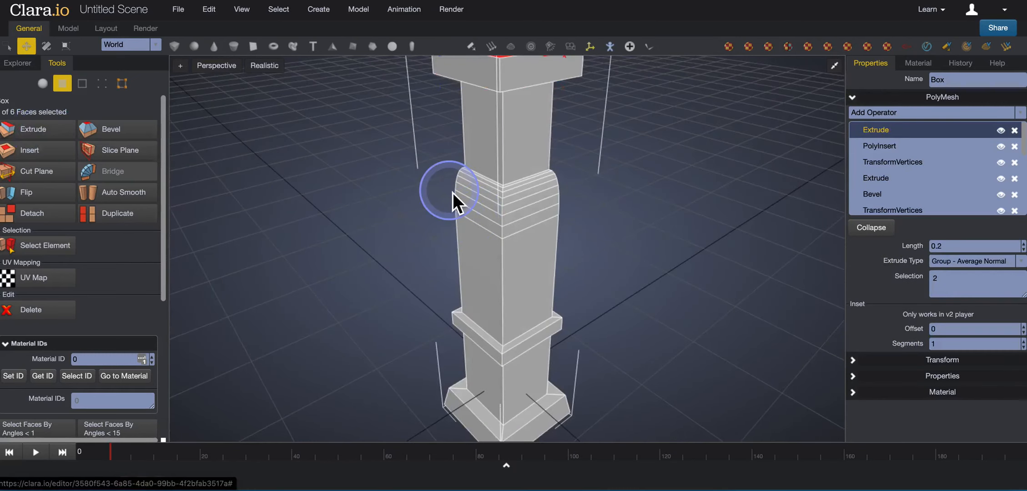
{"action": "scroll", "coordinate": [444, 192], "scroll_direction": "down", "scroll_amount": 3}
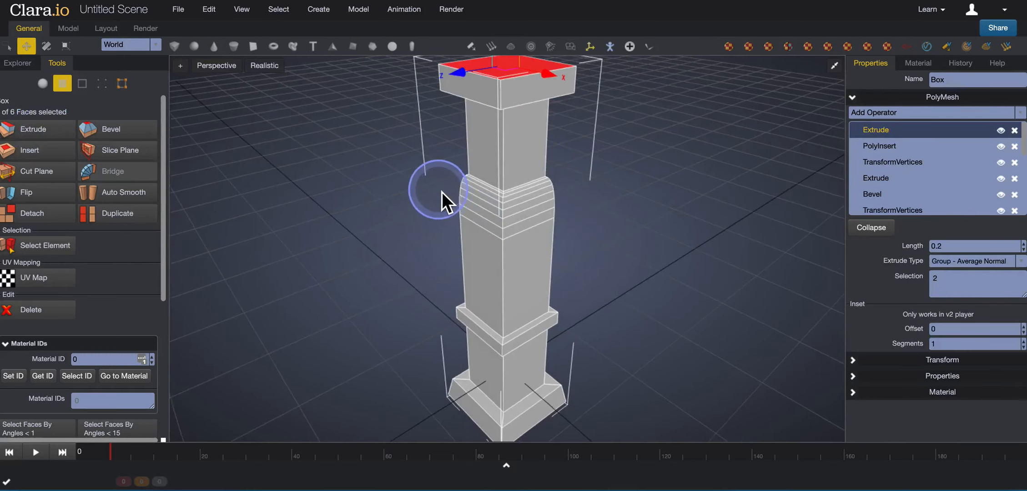
Scale the capital's top face uniformly to about 0.8, leave face selection mode and deselect the column
{"action": "left_click", "coordinate": [65, 46]}
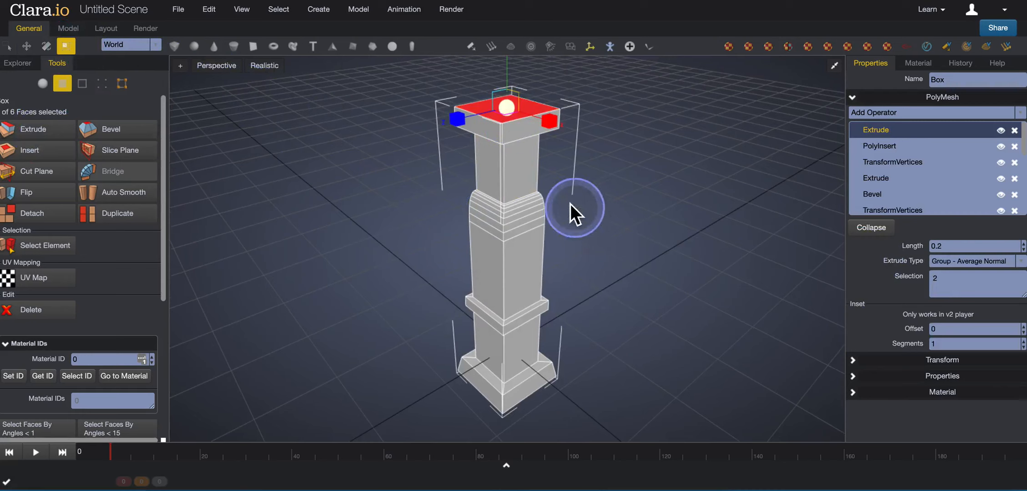
{"action": "mouse_move", "coordinate": [511, 117]}
{"action": "left_mouse_down"}
{"action": "mouse_move", "coordinate": [502, 111]}
{"action": "mouse_move", "coordinate": [530, 115]}
{"action": "left_mouse_up"}
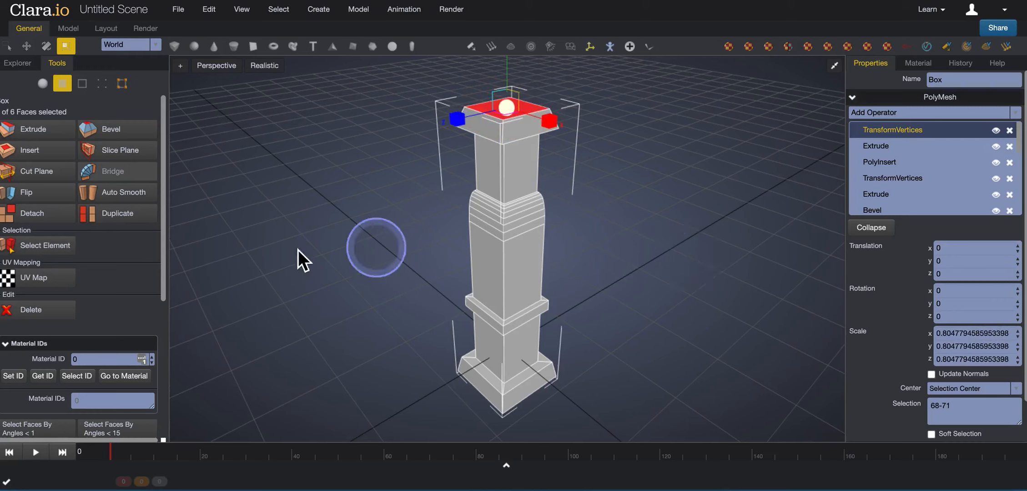
{"action": "left_click", "coordinate": [43, 84]}
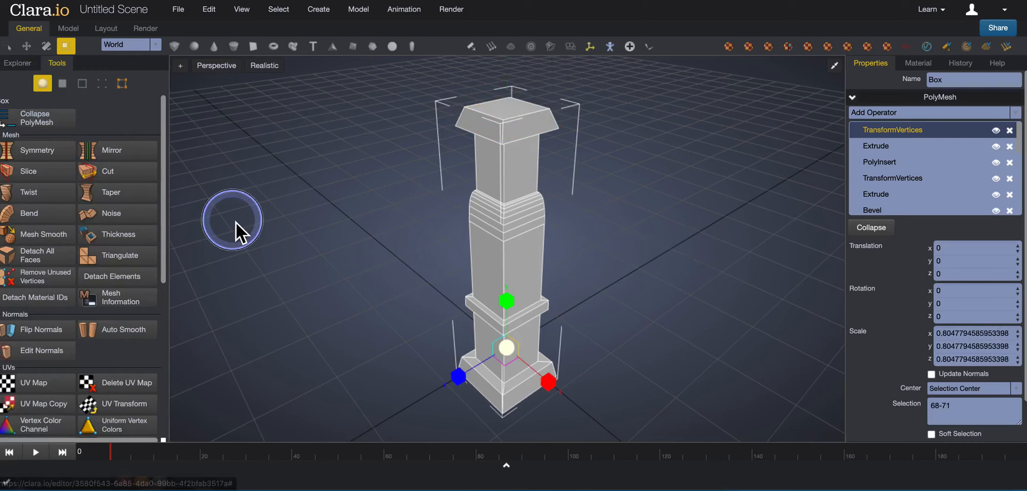
{"action": "left_click", "coordinate": [236, 223]}
Select the whole column in object mode and activate the Move tool
{"action": "left_click", "coordinate": [43, 84]}
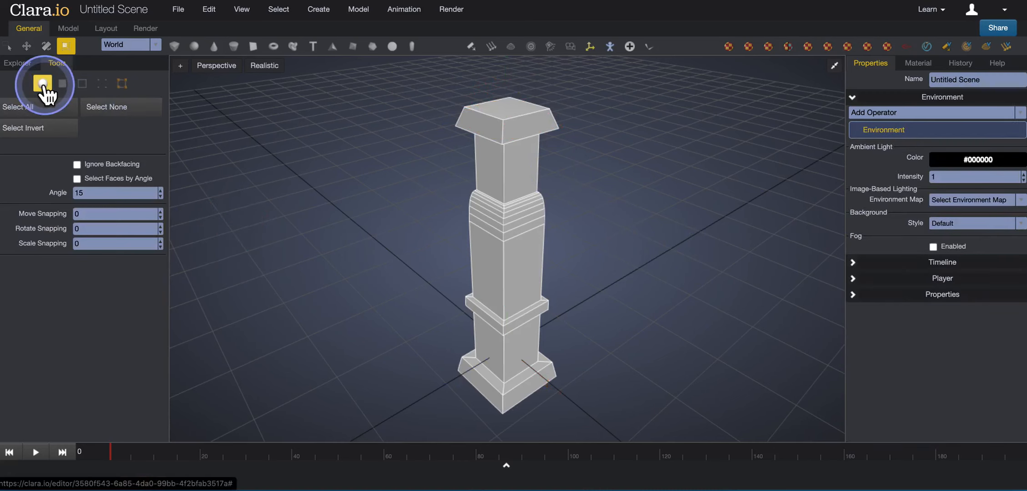
{"action": "left_click", "coordinate": [42, 84]}
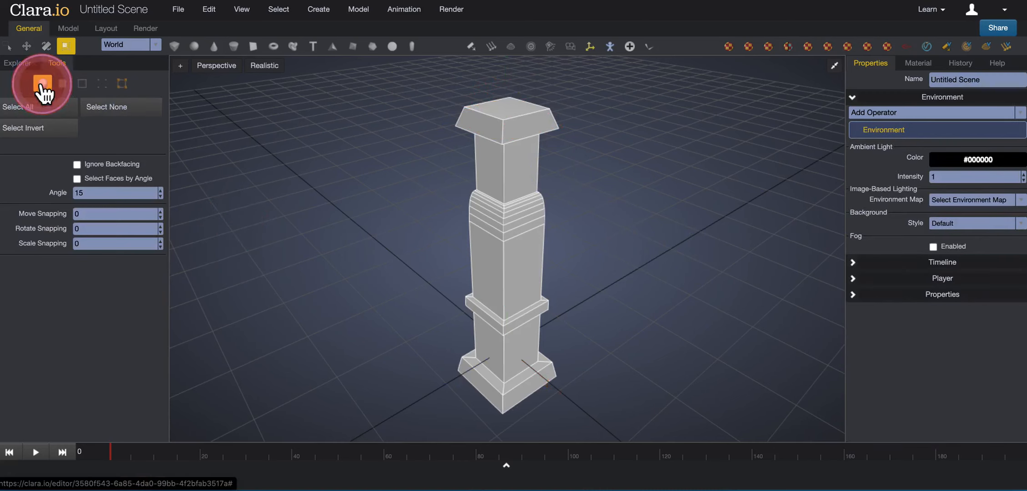
{"action": "left_click", "coordinate": [501, 247]}
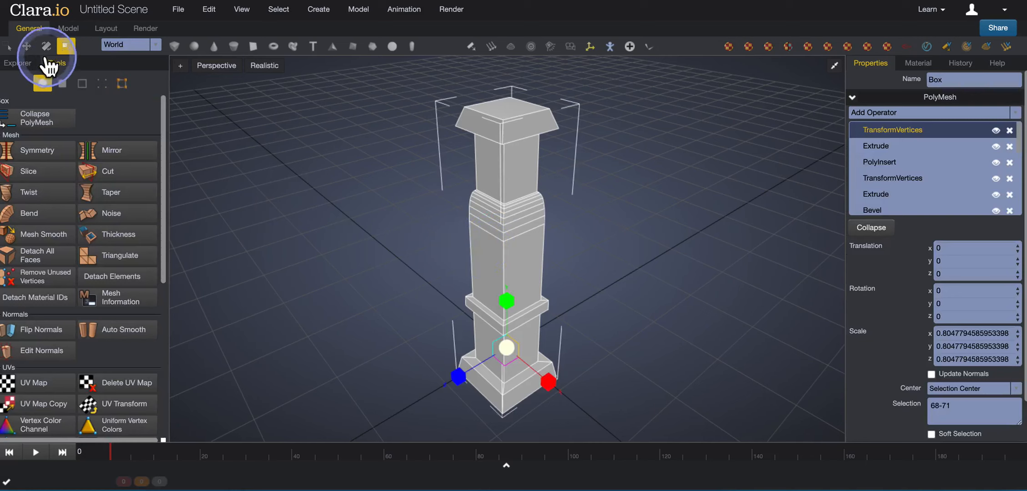
{"action": "left_click", "coordinate": [27, 46]}
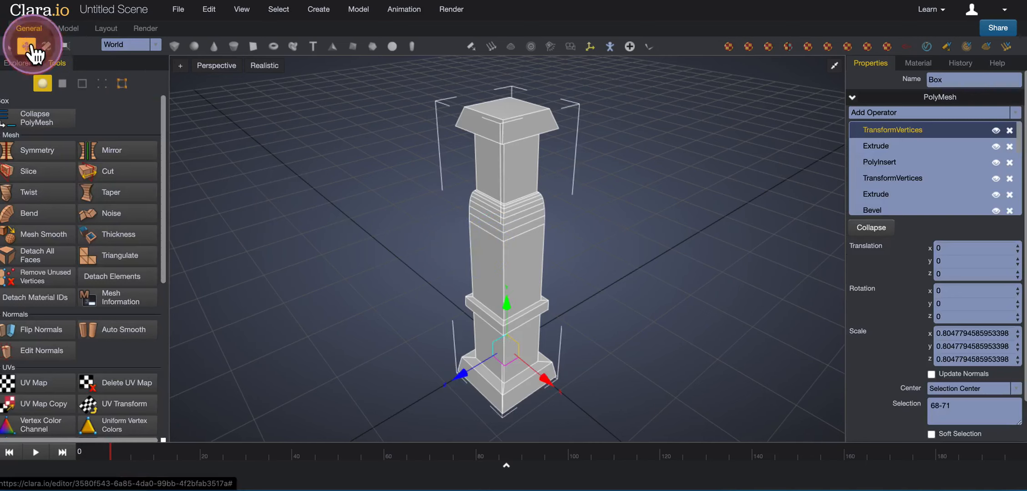
{"action": "left_click", "coordinate": [355, 240]}
{"action": "right_click_drag", "start_coordinate": [392, 245], "coordinate": [461, 273]}
{"action": "left_click", "coordinate": [560, 270]}
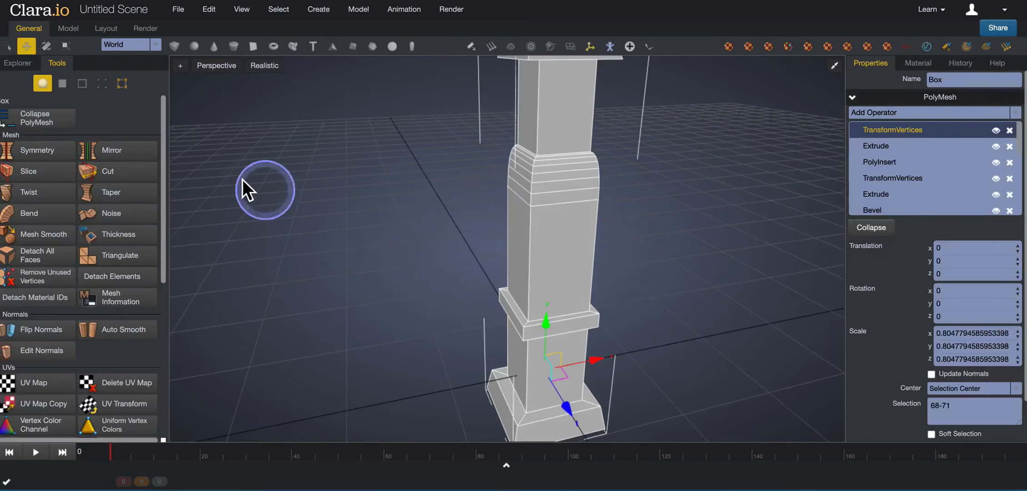
Insert an inner face with an offset of -0.1 on one side of the lower block, just above the base
{"action": "left_click", "coordinate": [53, 90]}
{"action": "left_click", "coordinate": [61, 84]}
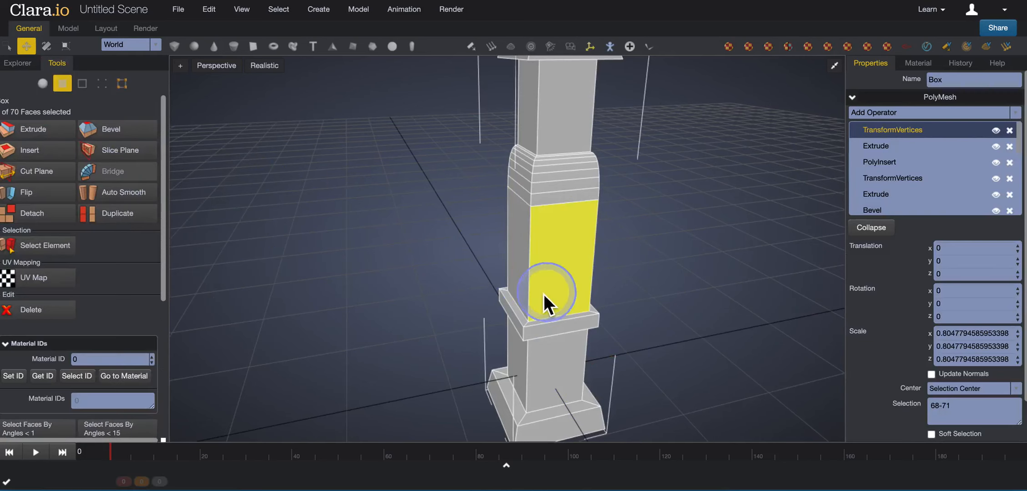
{"action": "left_click", "coordinate": [553, 382]}
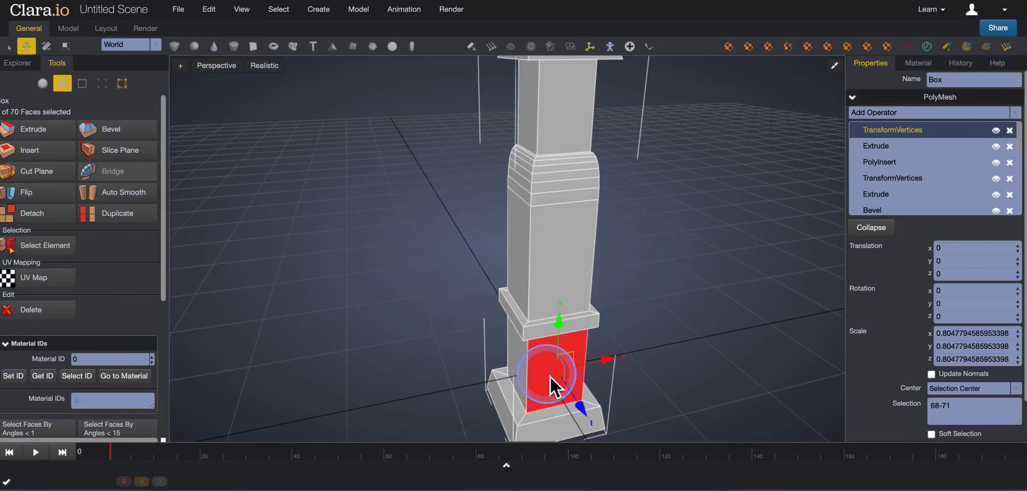
{"action": "key", "text": "f"}
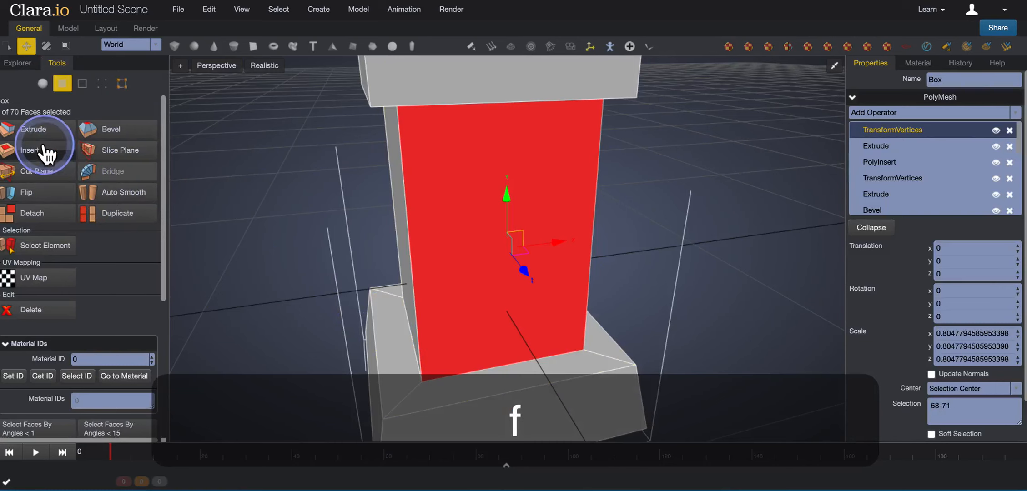
{"action": "left_click", "coordinate": [28, 151]}
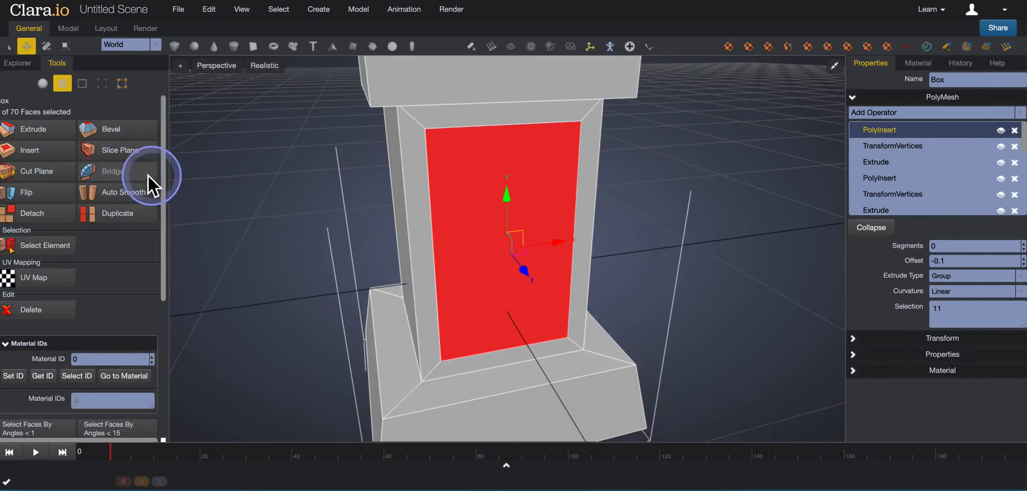
Extrude the lower block's inset panel inward with a length of -0.2
{"action": "left_click", "coordinate": [51, 130]}
{"action": "right_click_drag", "start_coordinate": [266, 233], "coordinate": [303, 237]}
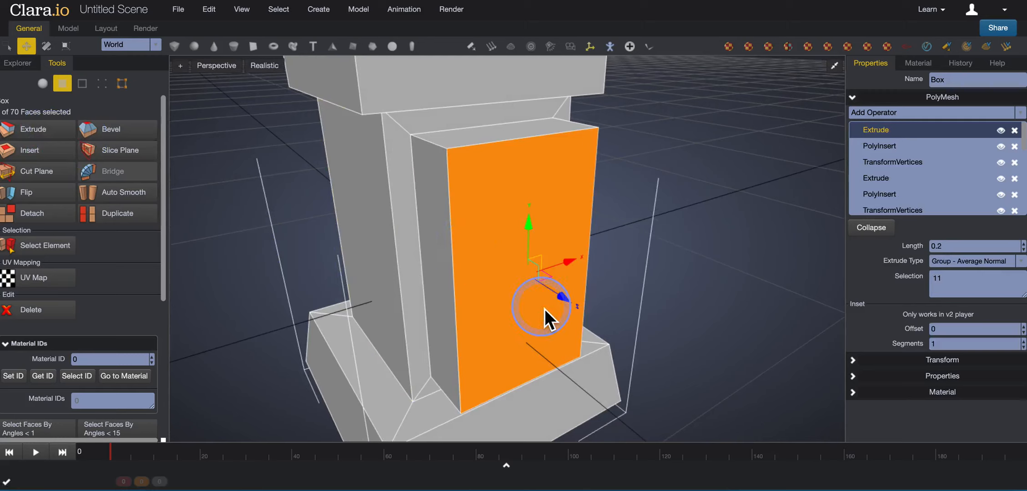
{"action": "left_click", "coordinate": [945, 247]}
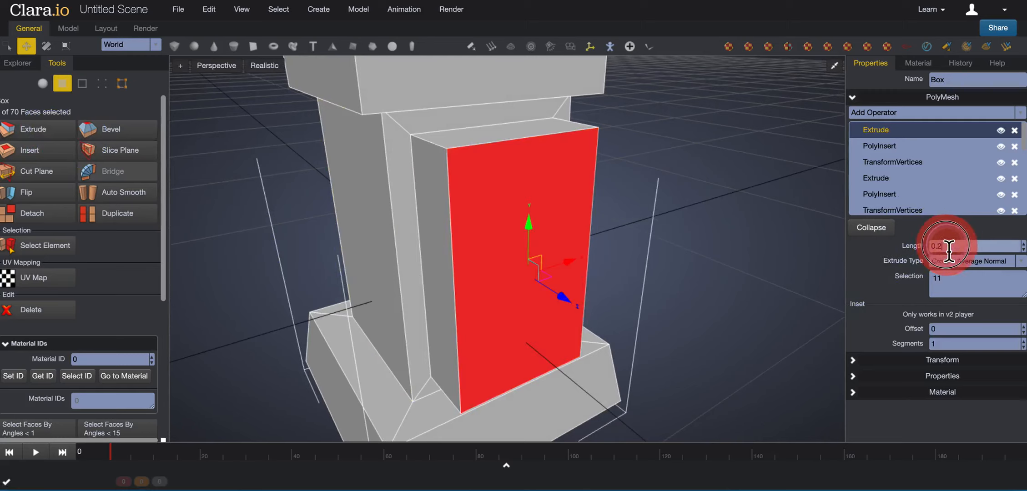
{"action": "left_click_drag", "start_coordinate": [947, 247], "coordinate": [886, 258]}
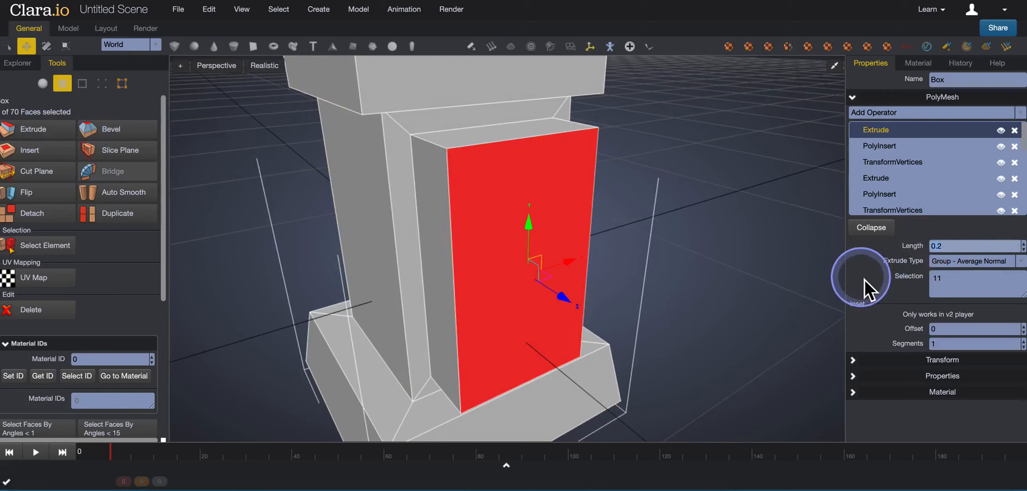
{"action": "type", "text": "-0."}
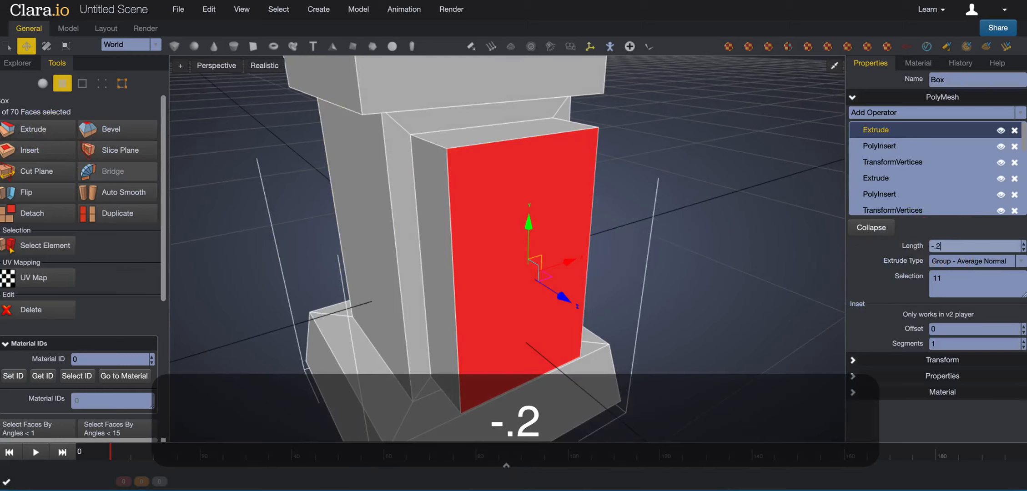
{"action": "type", "text": "2"}
{"action": "key", "text": "Return"}
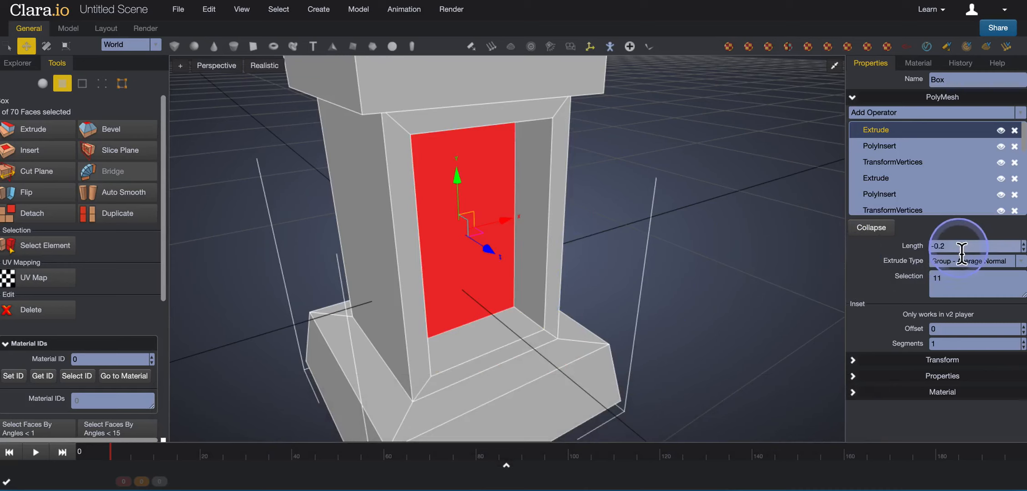
Make the panel's recess shallower with an extrude length of -0.1
{"action": "left_click", "coordinate": [911, 252]}
{"action": "type", "text": "-"}
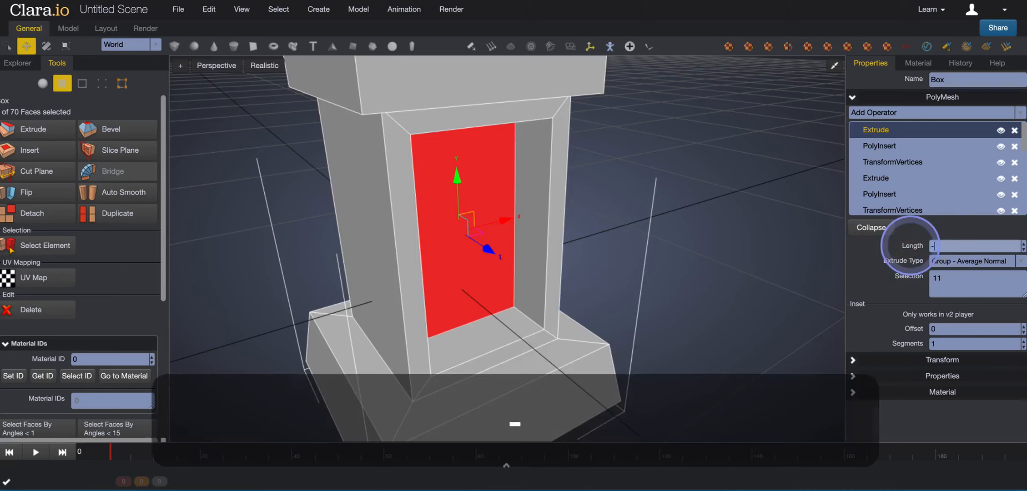
{"action": "type", "text": ".1"}
{"action": "key", "text": "Return"}
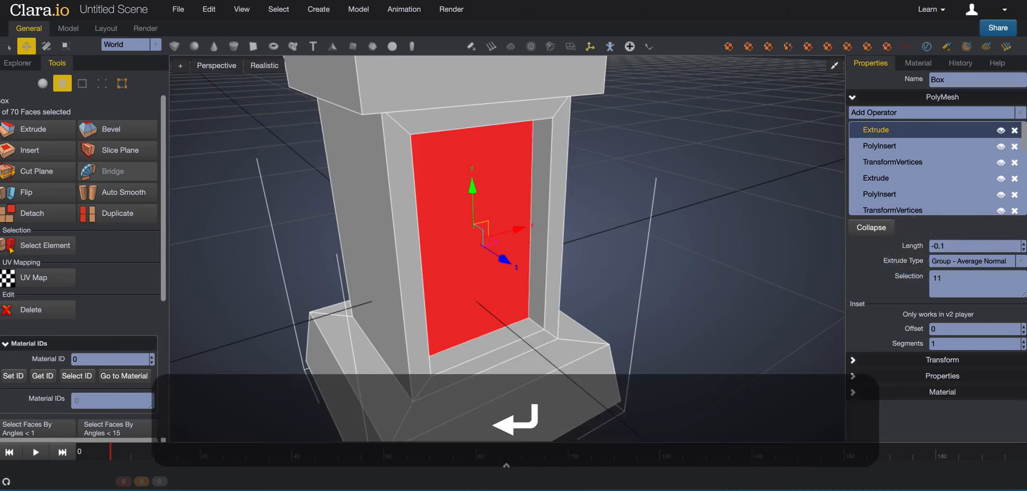
{"action": "mouse_move", "coordinate": [587, 251]}
{"action": "left_mouse_down"}
{"action": "mouse_move", "coordinate": [616, 254]}
{"action": "mouse_move", "coordinate": [589, 258]}
{"action": "left_mouse_up"}
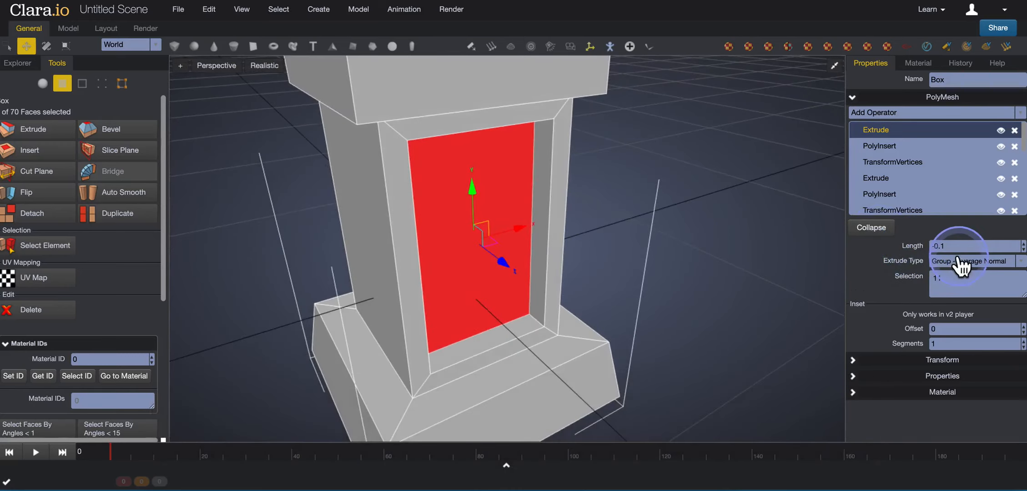
Try an extrude length of -0.5 for the recessed panel, and undo the length changes
{"action": "left_click_drag", "start_coordinate": [949, 247], "coordinate": [889, 250]}
{"action": "type", "text": "-0"}
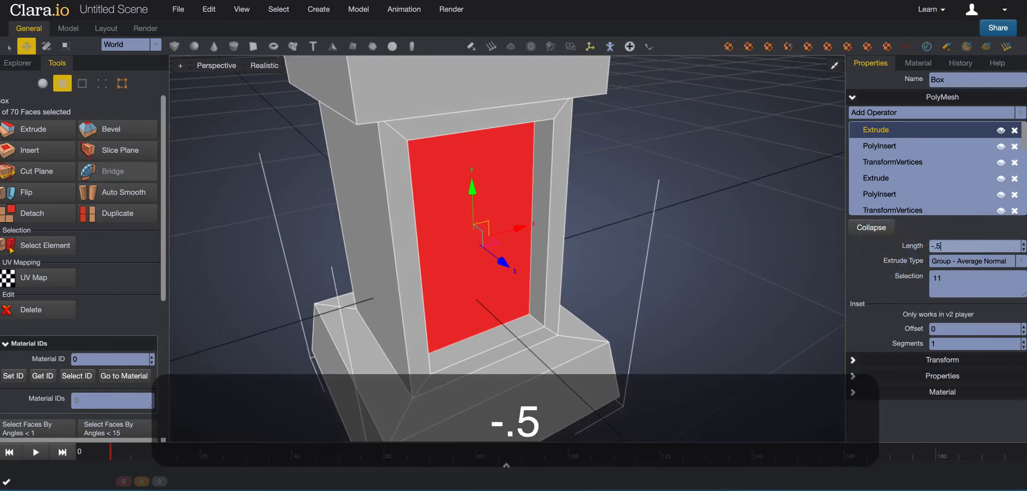
{"action": "type", "text": ".5"}
{"action": "key", "text": "Return"}
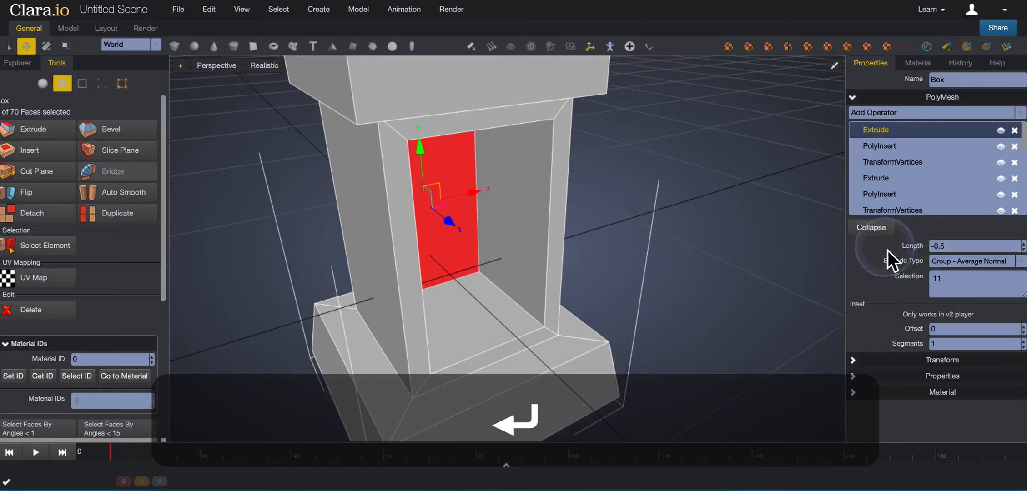
{"action": "key", "text": "super+z"}
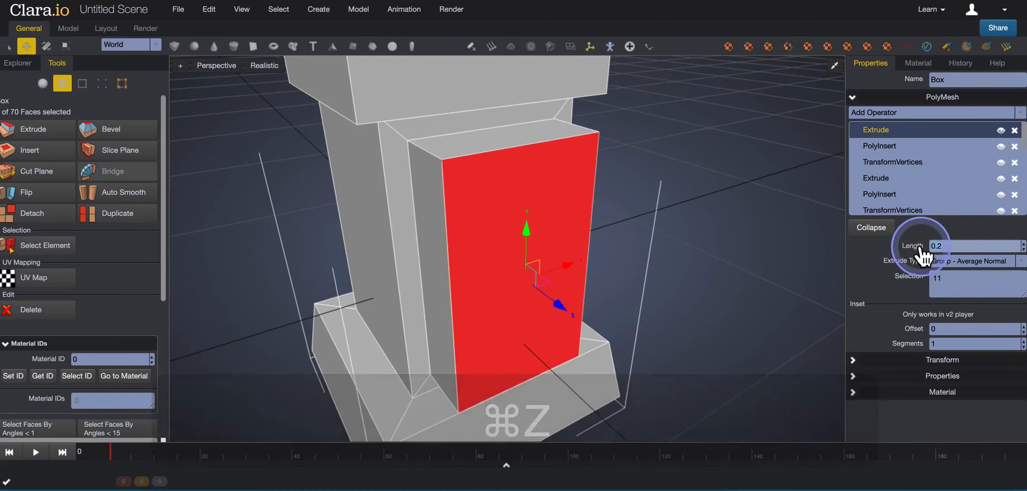
Set the panel's extrude length to -0.05 for a shallow recess
{"action": "left_click", "coordinate": [923, 248]}
{"action": "type", "text": "-.-5"}
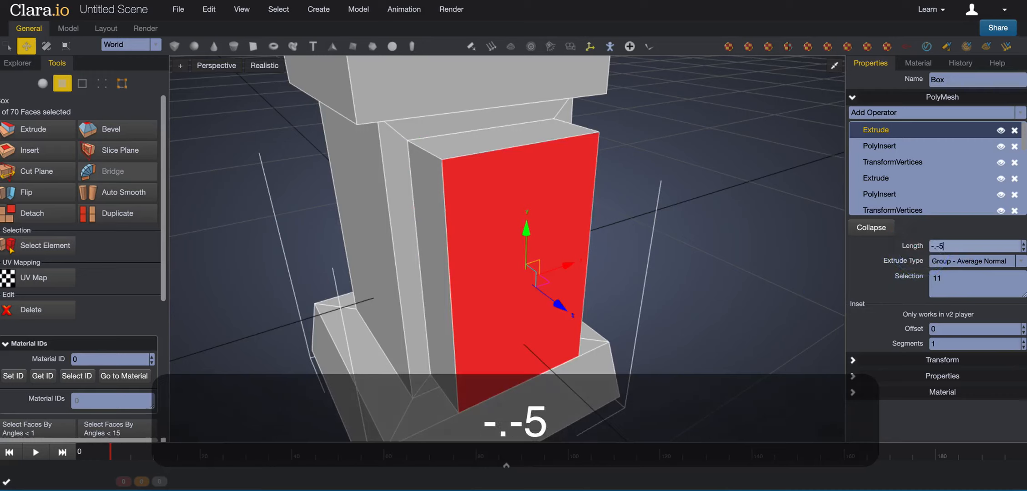
{"action": "key", "text": "Return"}
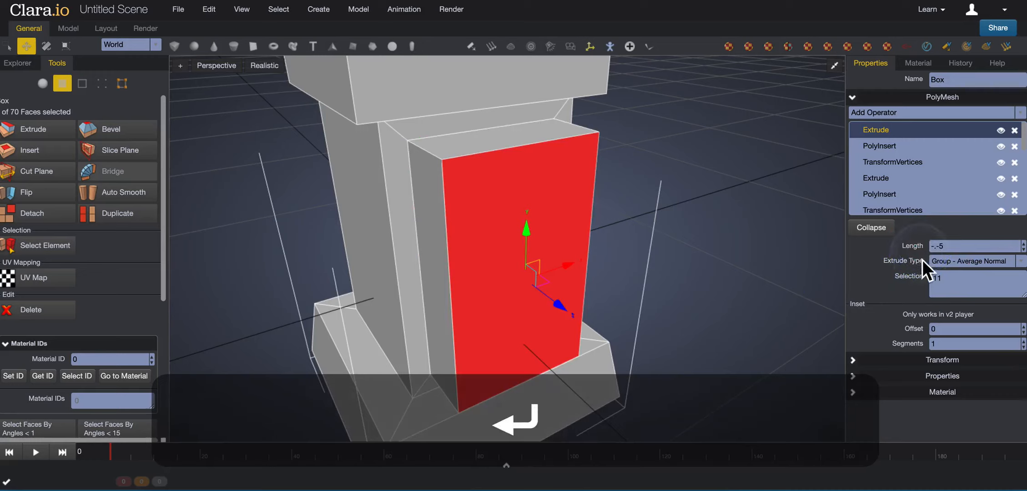
{"action": "left_click_drag", "start_coordinate": [956, 246], "coordinate": [915, 244]}
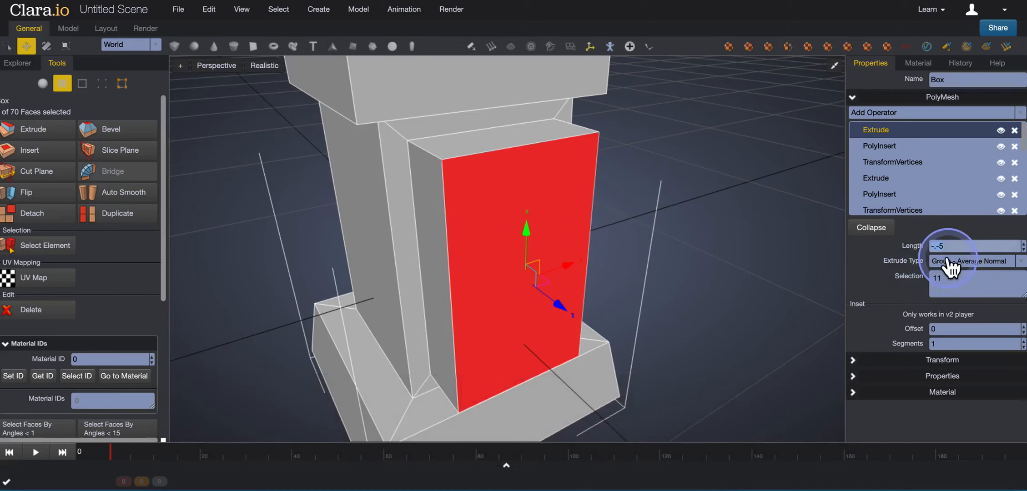
{"action": "type", "text": "-0."}
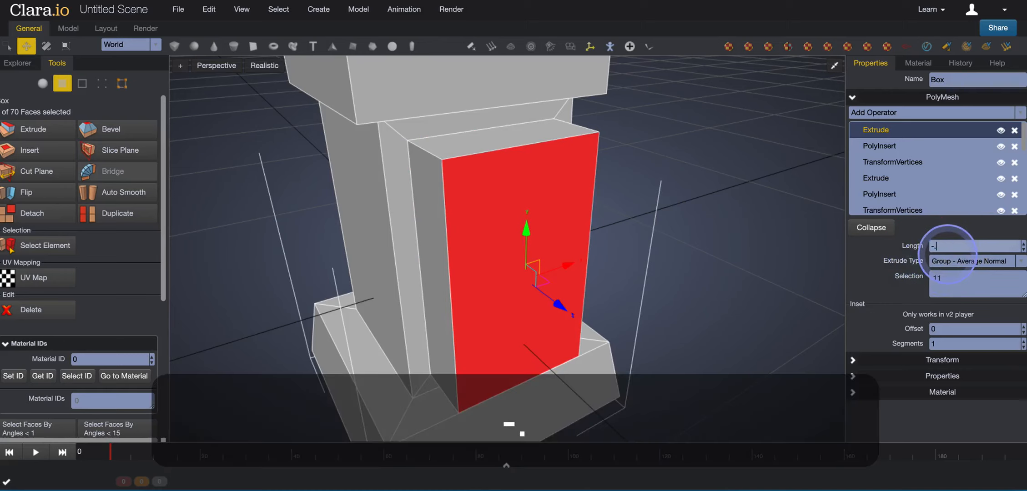
{"action": "type", "text": "05"}
{"action": "key", "text": "Return"}
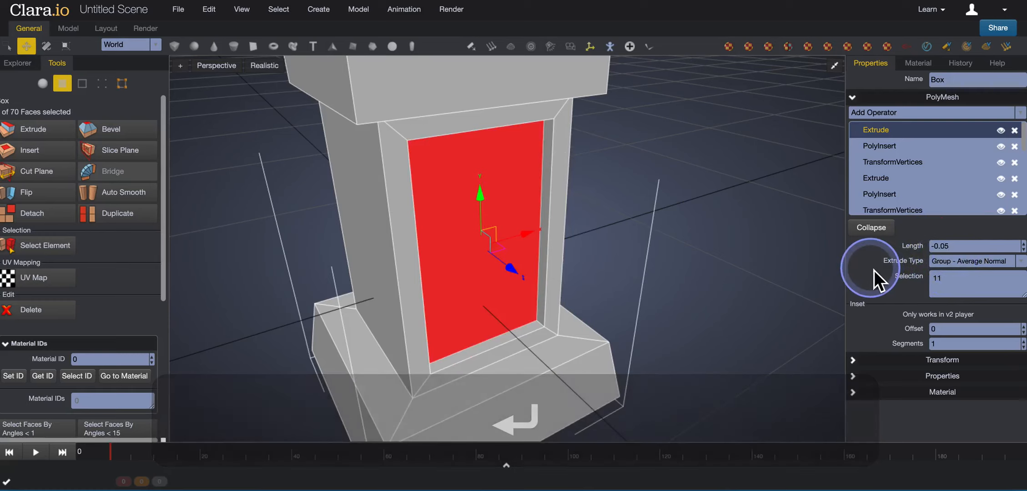
Try inserting inner faces with an offset of -0.1 on two adjoining sides of the lower block, and undo the insert
{"action": "mouse_move", "coordinate": [595, 306]}
{"action": "middle_mouse_down"}
{"action": "mouse_move", "coordinate": [667, 302]}
{"action": "mouse_move", "coordinate": [609, 307]}
{"action": "middle_mouse_up"}
{"action": "left_click", "coordinate": [393, 308]}
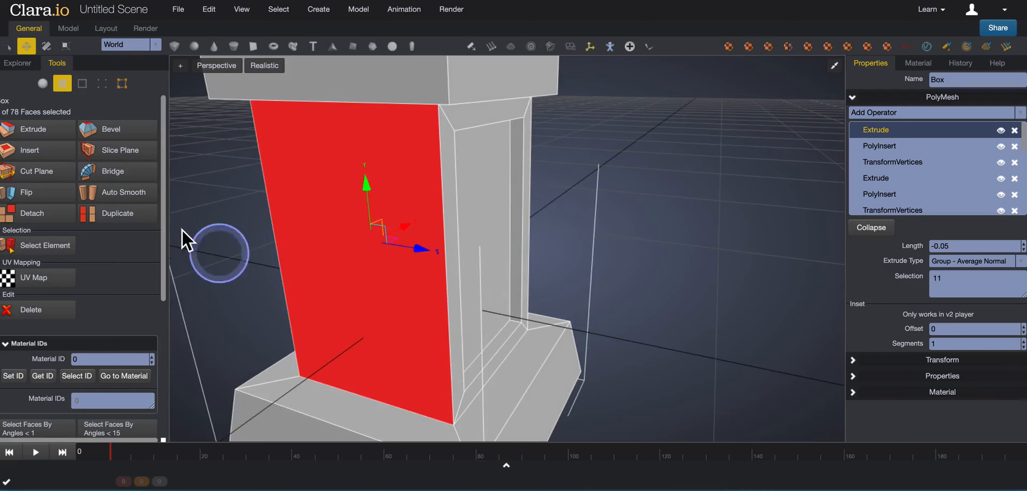
{"action": "left_click", "coordinate": [32, 148]}
{"action": "middle_click_drag", "start_coordinate": [399, 240], "coordinate": [518, 236]}
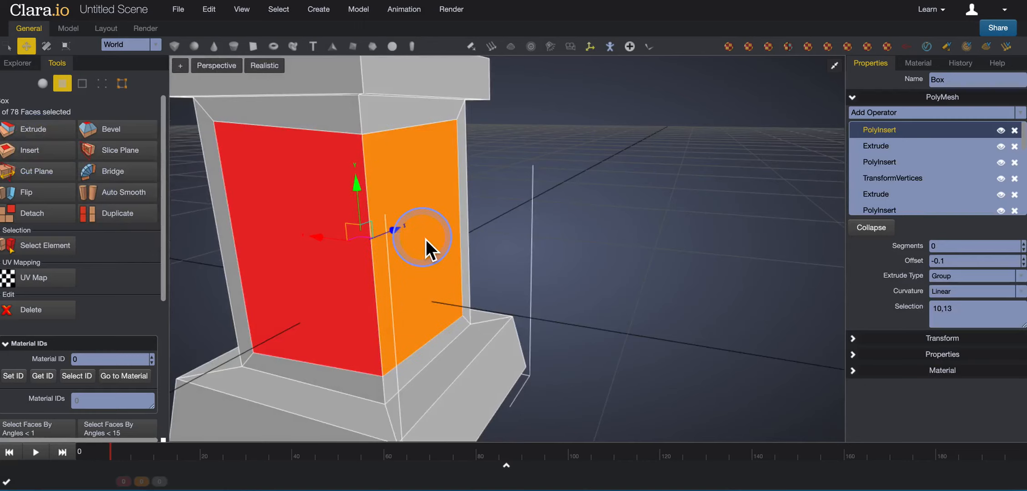
{"action": "key", "text": "super+z"}
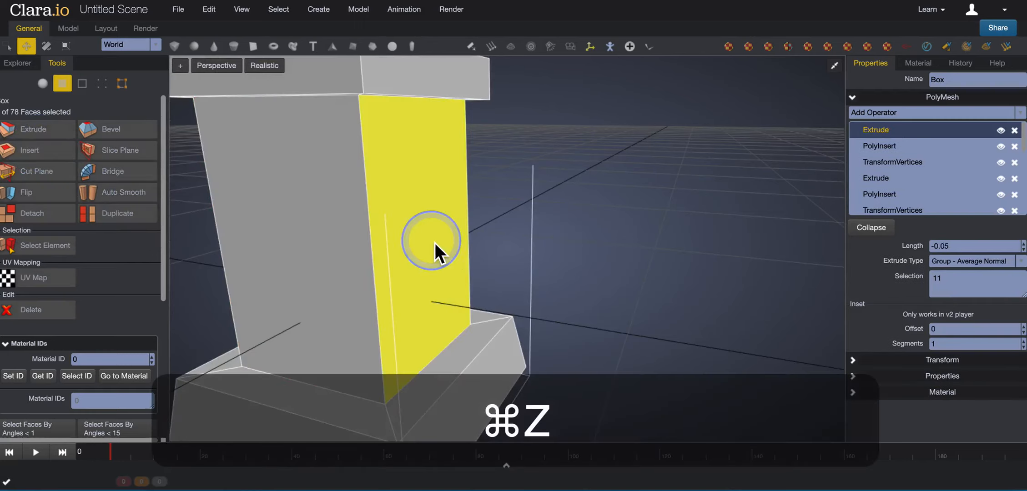
Insert an inner face with offset -0.1 on the adjoining side of the lower block and extrude it by -0.05
{"action": "middle_click_drag", "start_coordinate": [434, 243], "coordinate": [392, 315]}
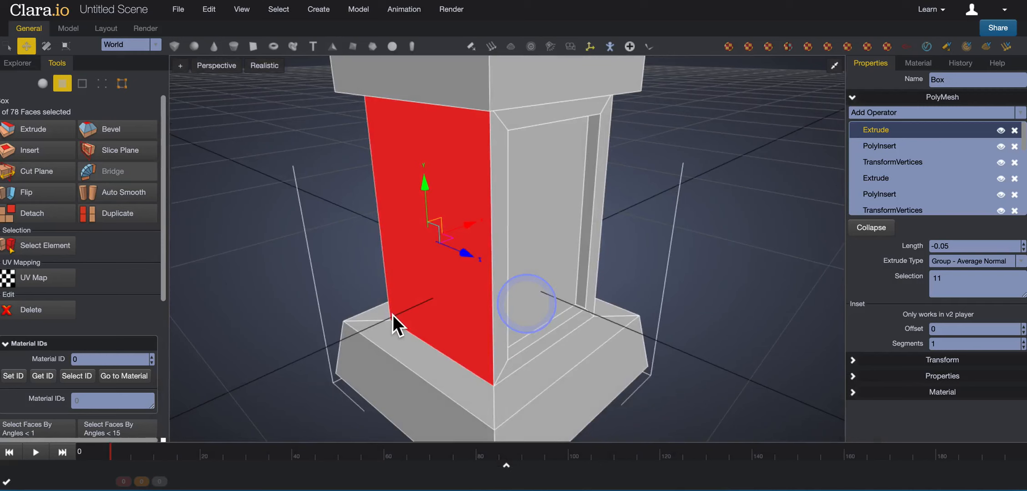
{"action": "left_click", "coordinate": [18, 151]}
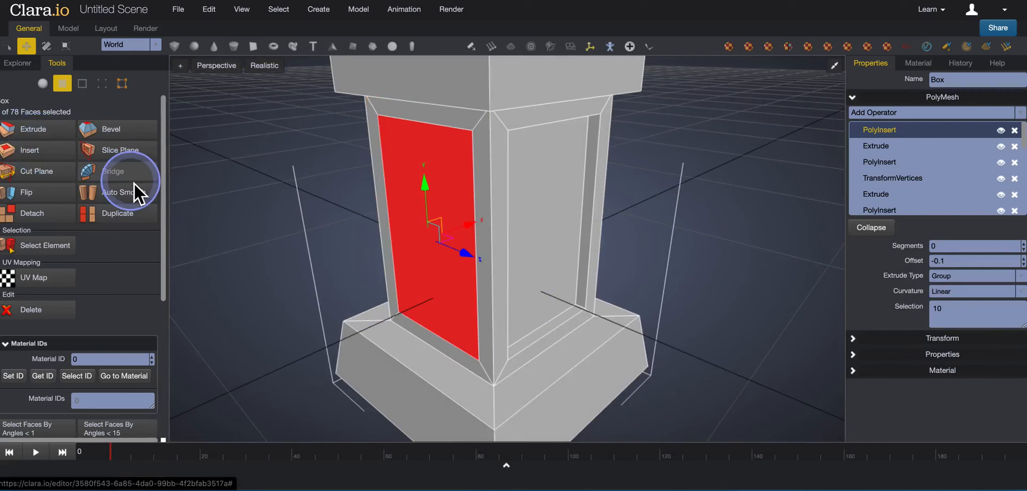
{"action": "left_click", "coordinate": [45, 129]}
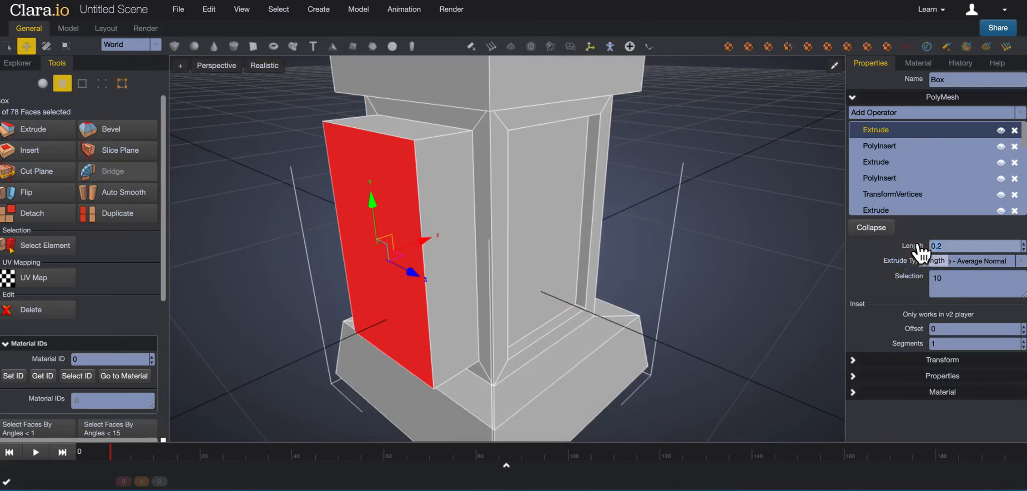
{"action": "type", "text": "-0"}
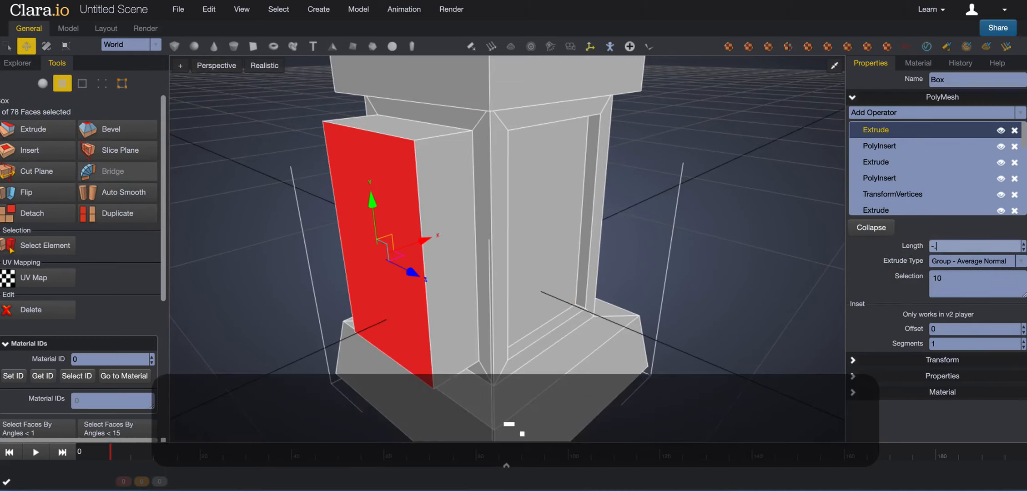
{"action": "type", "text": ".05"}
{"action": "key", "text": "Return"}
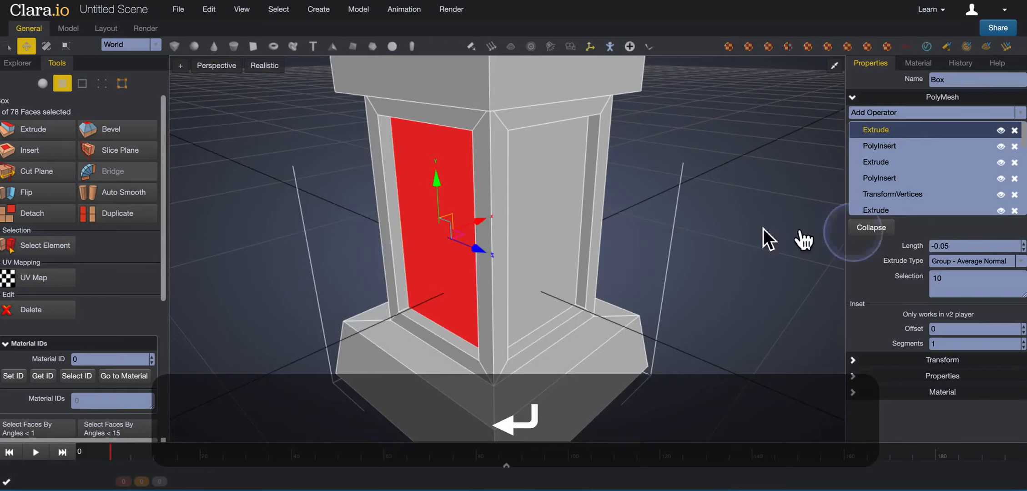
Clear the face selection, return to object selection mode, and deselect the column
{"action": "left_click_drag", "start_coordinate": [374, 256], "coordinate": [583, 274]}
{"action": "key", "text": "a"}
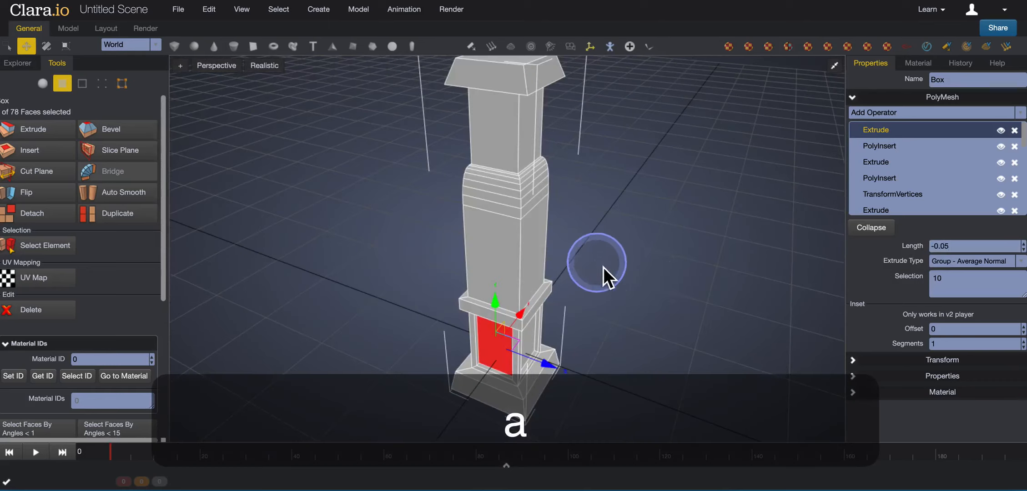
{"action": "left_click", "coordinate": [702, 261]}
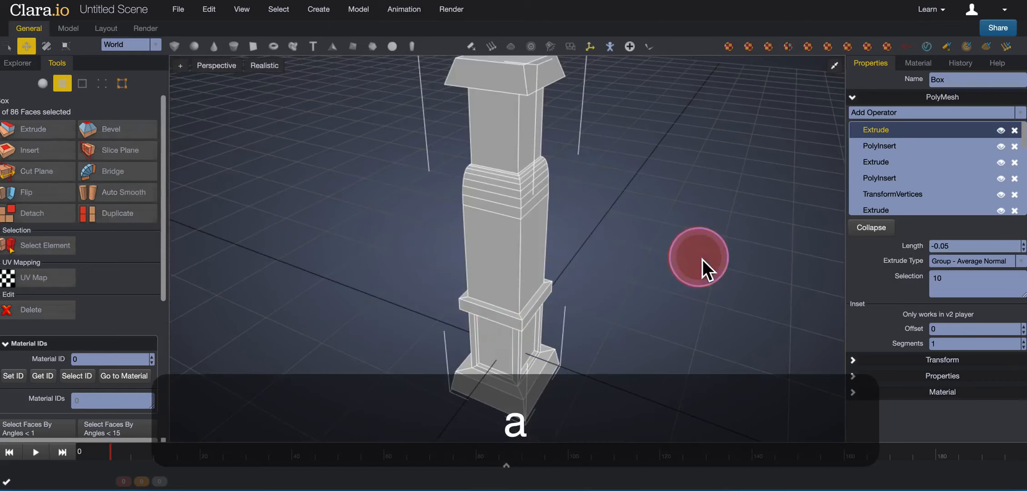
{"action": "left_click", "coordinate": [42, 85]}
{"action": "left_click", "coordinate": [365, 298]}
{"action": "left_click_drag", "start_coordinate": [352, 280], "coordinate": [388, 253]}
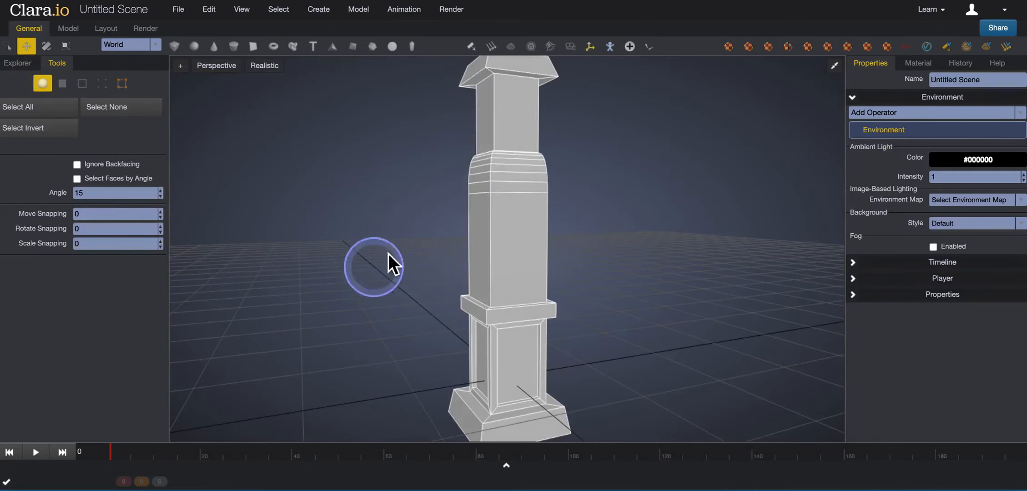
Turn off edge display in the viewport and check the column's shading from several angles
{"action": "left_click", "coordinate": [264, 82]}
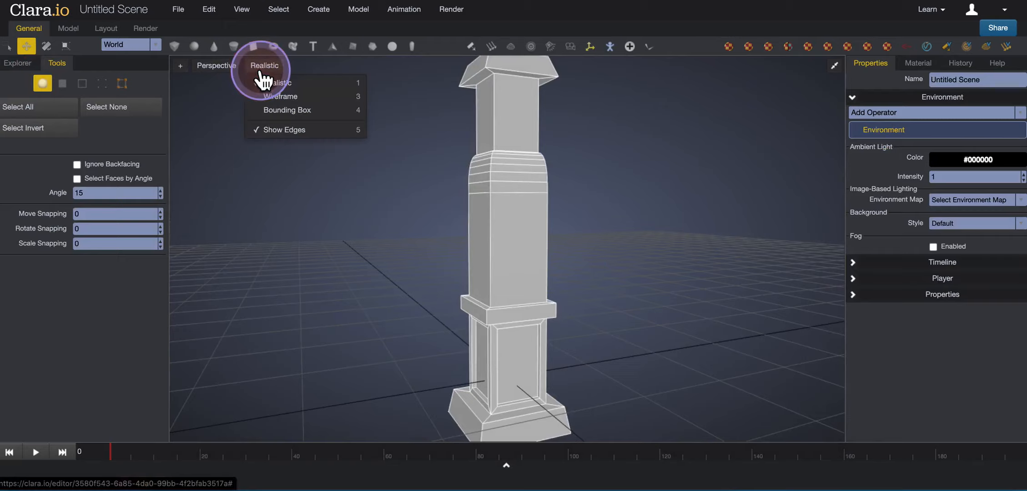
{"action": "left_click", "coordinate": [280, 129]}
{"action": "left_click_drag", "start_coordinate": [362, 211], "coordinate": [478, 226]}
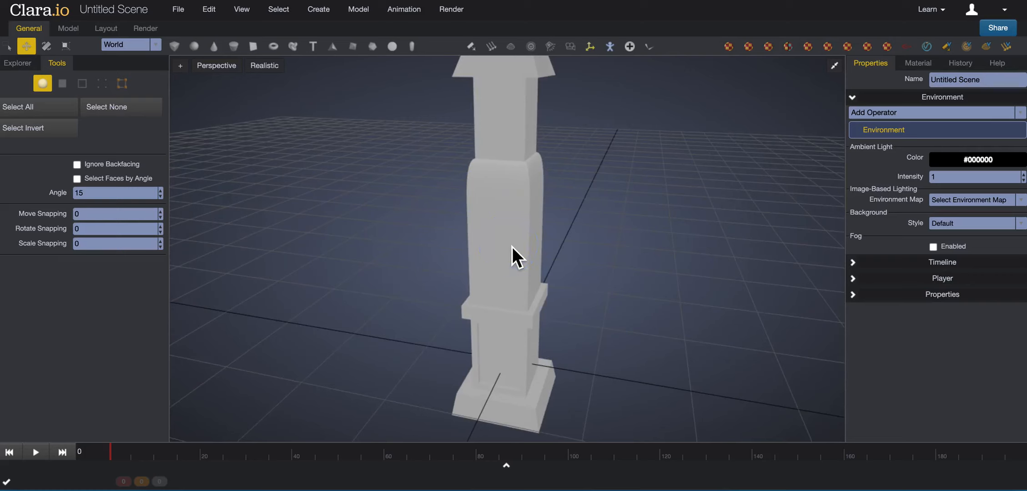
{"action": "right_click_drag", "start_coordinate": [501, 325], "coordinate": [590, 293]}
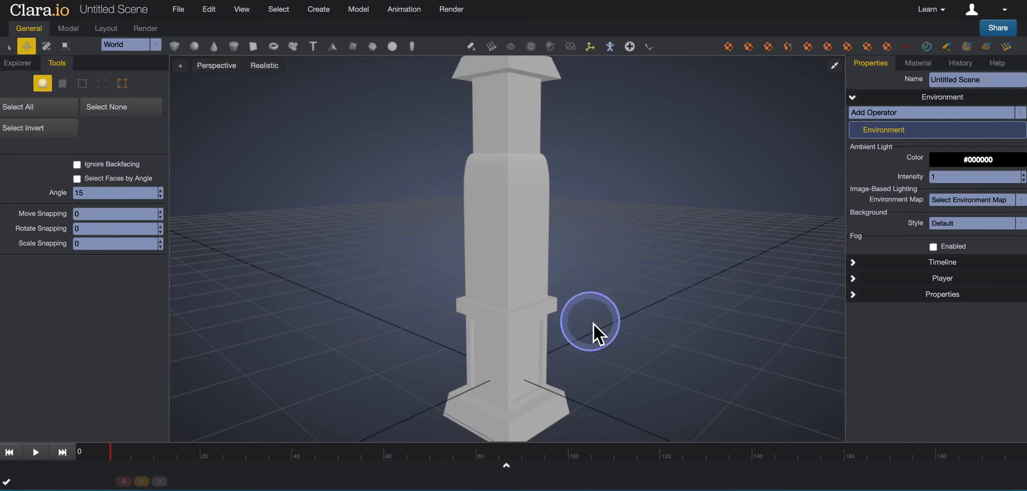
{"action": "right_click_drag", "start_coordinate": [593, 325], "coordinate": [561, 240]}
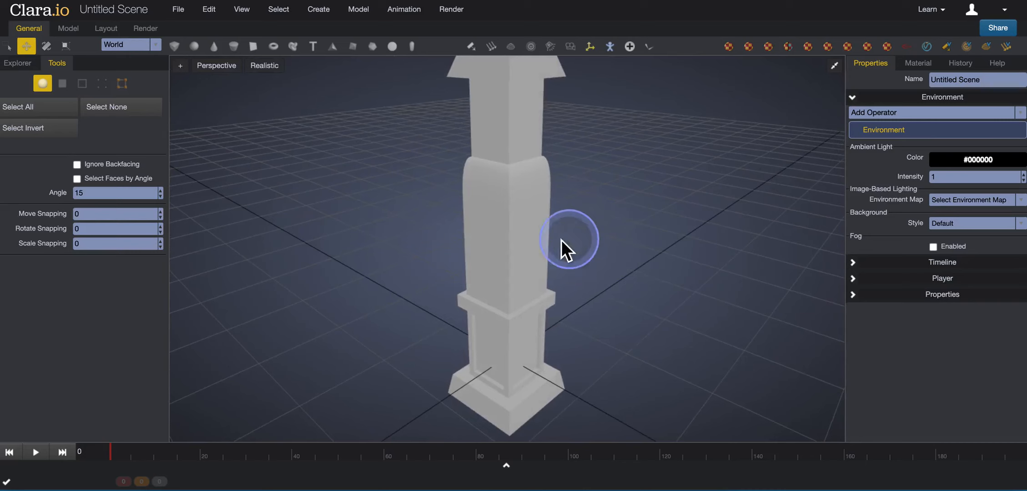
Select the column and open its material's default color for editing
{"action": "left_click", "coordinate": [523, 232]}
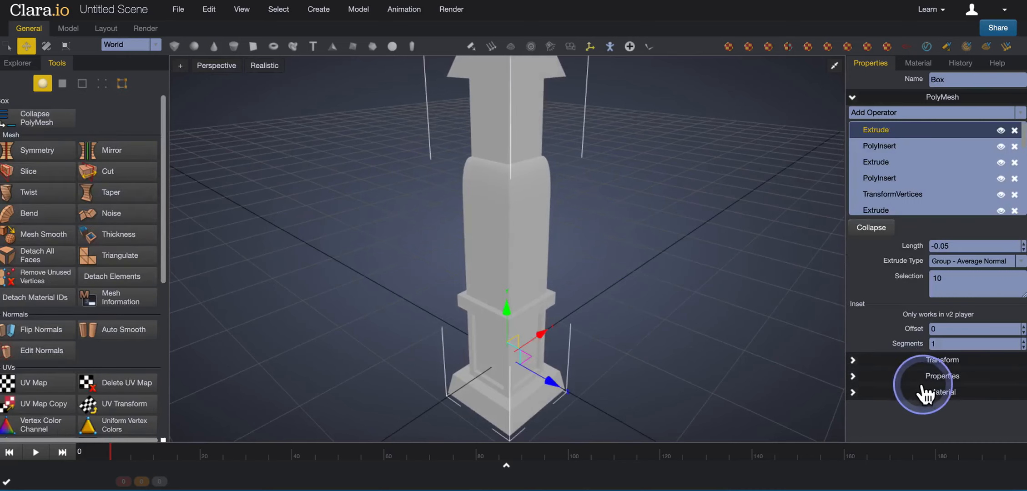
{"action": "left_click", "coordinate": [905, 392]}
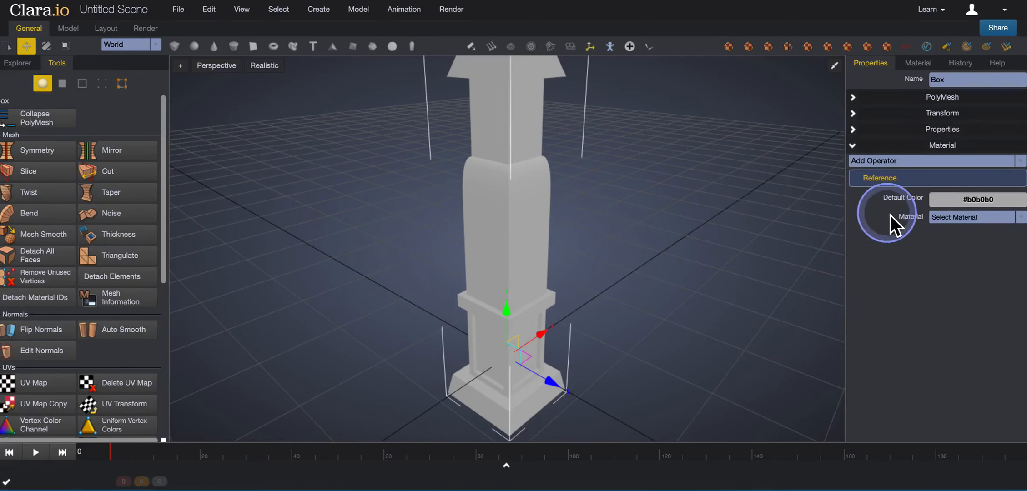
{"action": "left_click", "coordinate": [995, 203]}
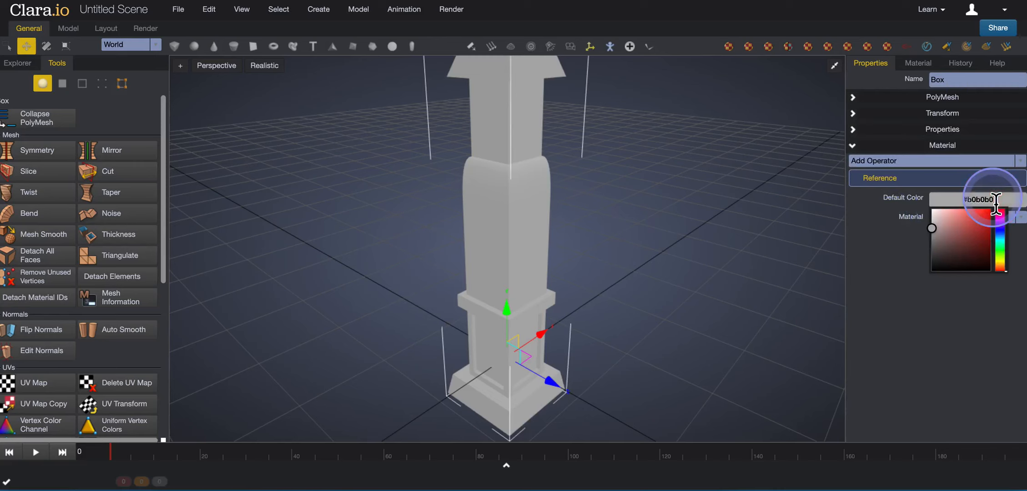
Try pale green #c7e2ba, pale yellow #e2deba and off-white #f2eee8 as the column's default color
{"action": "left_click", "coordinate": [960, 231]}
{"action": "mouse_move", "coordinate": [970, 226]}
{"action": "left_mouse_down"}
{"action": "mouse_move", "coordinate": [985, 244]}
{"action": "mouse_move", "coordinate": [948, 248]}
{"action": "mouse_move", "coordinate": [950, 219]}
{"action": "mouse_move", "coordinate": [1008, 223]}
{"action": "mouse_move", "coordinate": [1009, 259]}
{"action": "left_mouse_up"}
{"action": "left_click", "coordinate": [965, 222]}
{"action": "left_click", "coordinate": [942, 216]}
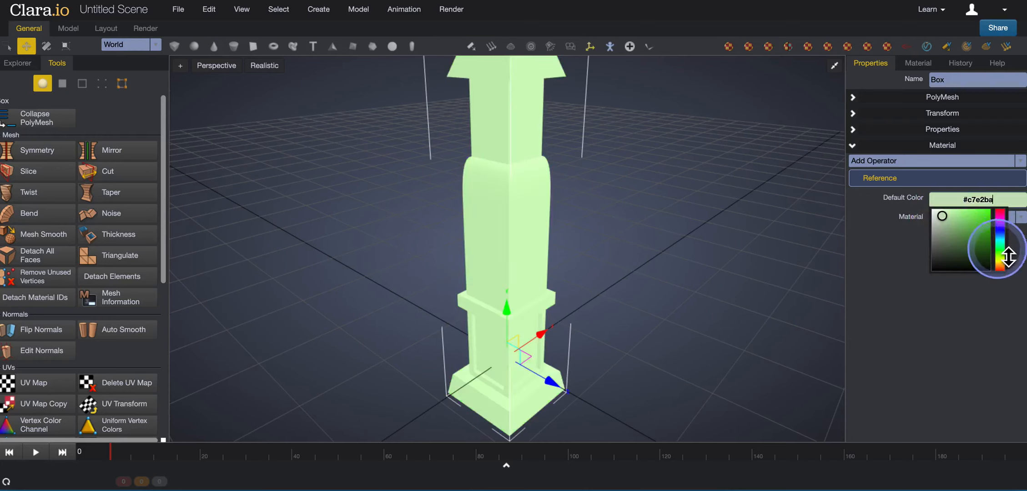
{"action": "left_click", "coordinate": [999, 262]}
{"action": "left_click", "coordinate": [1005, 269]}
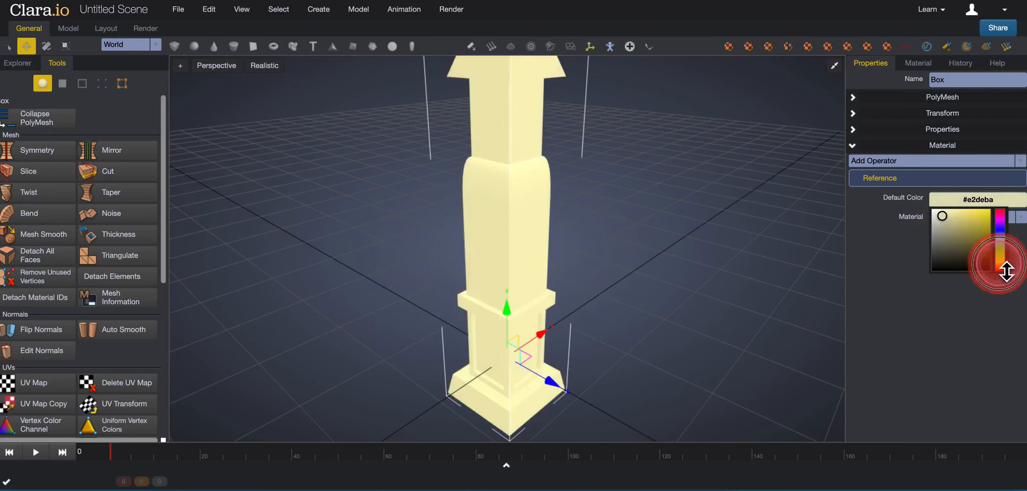
{"action": "left_click", "coordinate": [937, 214]}
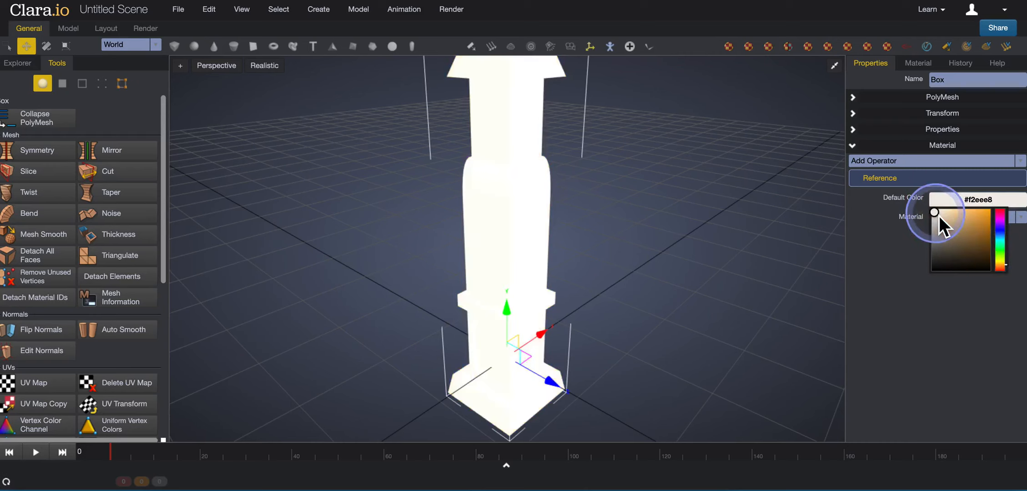
Set the column's default color to light grey #cccccc and deselect the column
{"action": "left_click_drag", "start_coordinate": [939, 216], "coordinate": [933, 223]}
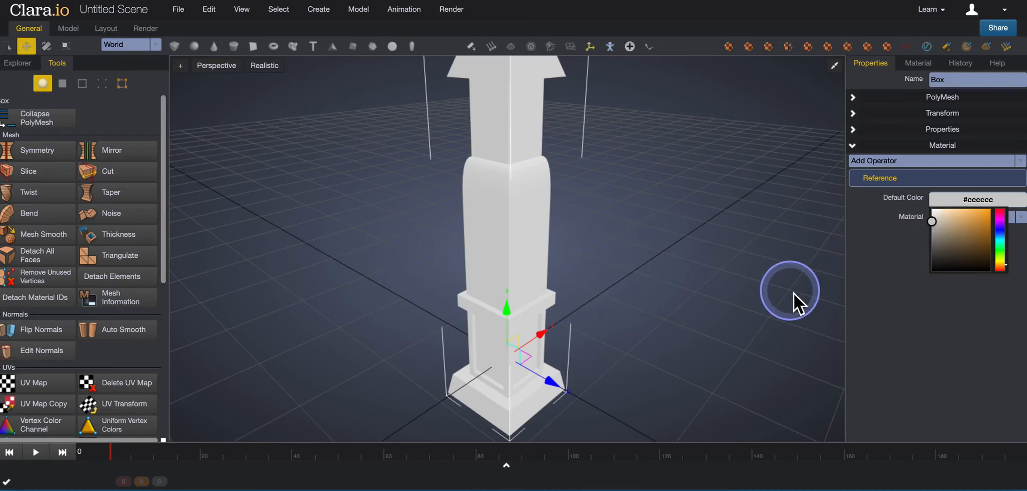
{"action": "left_click", "coordinate": [703, 287]}
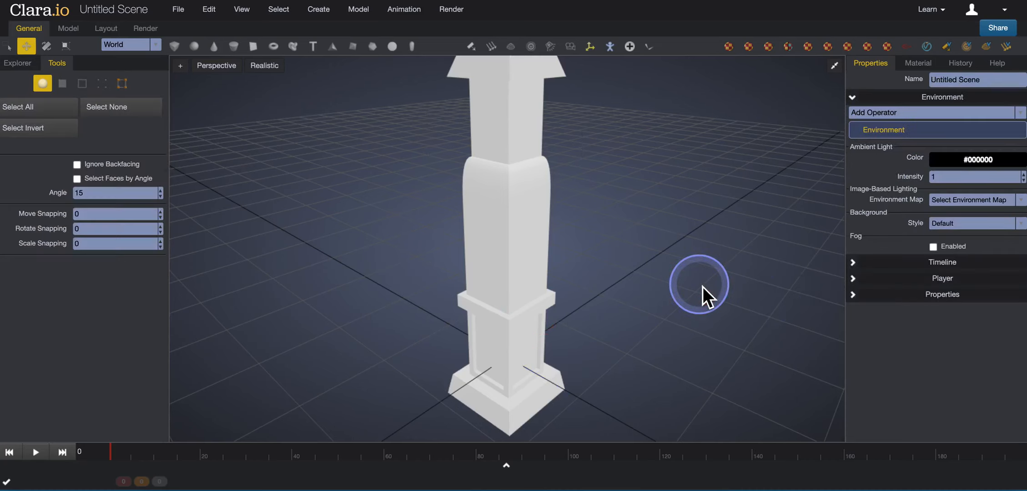
{"action": "left_click_drag", "start_coordinate": [702, 287], "coordinate": [693, 304]}
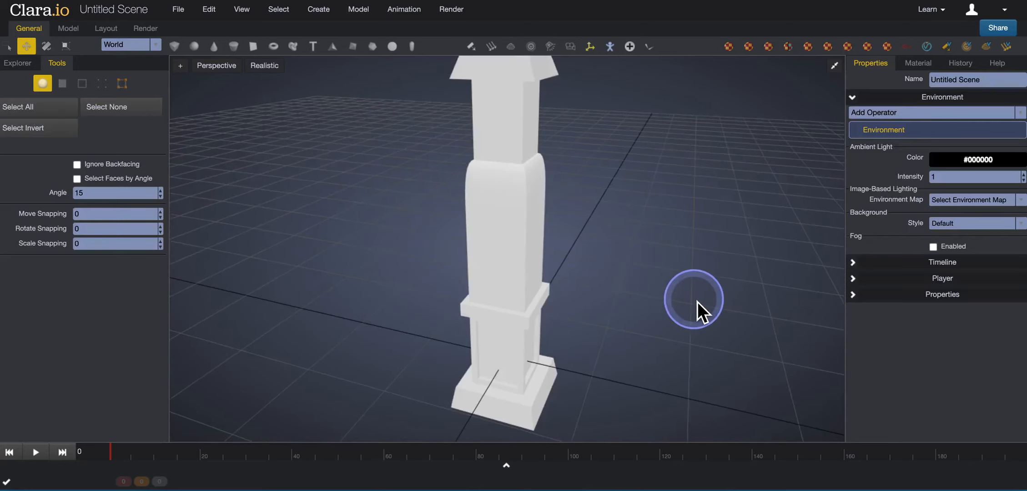